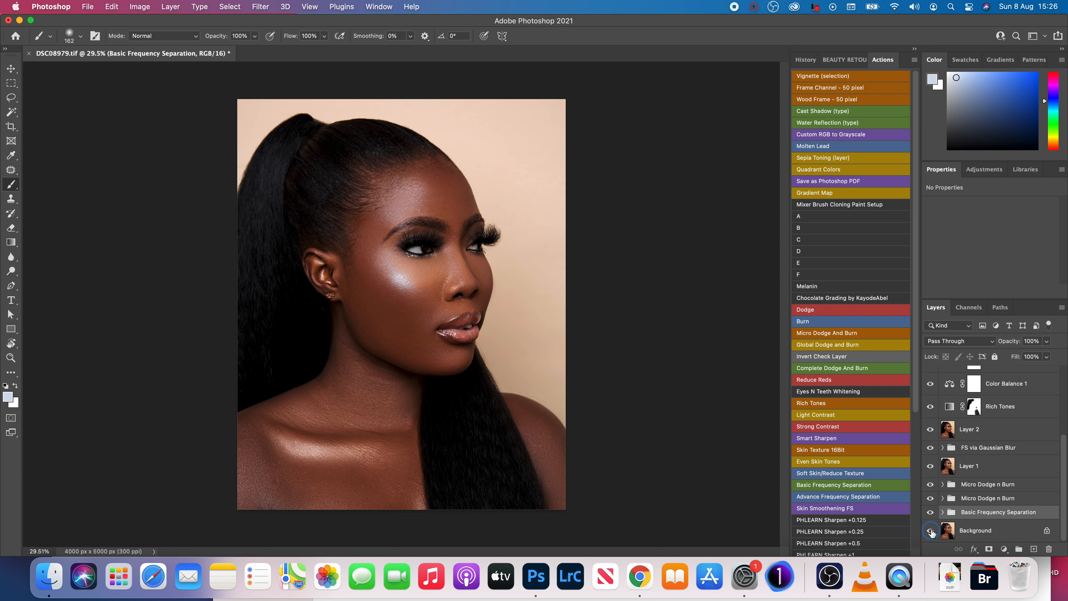
Show only the Background layer, then expand the Basic Frequency Separation group to inspect its Low FS Layer and select the High FS Layer
alt+click(930, 531)
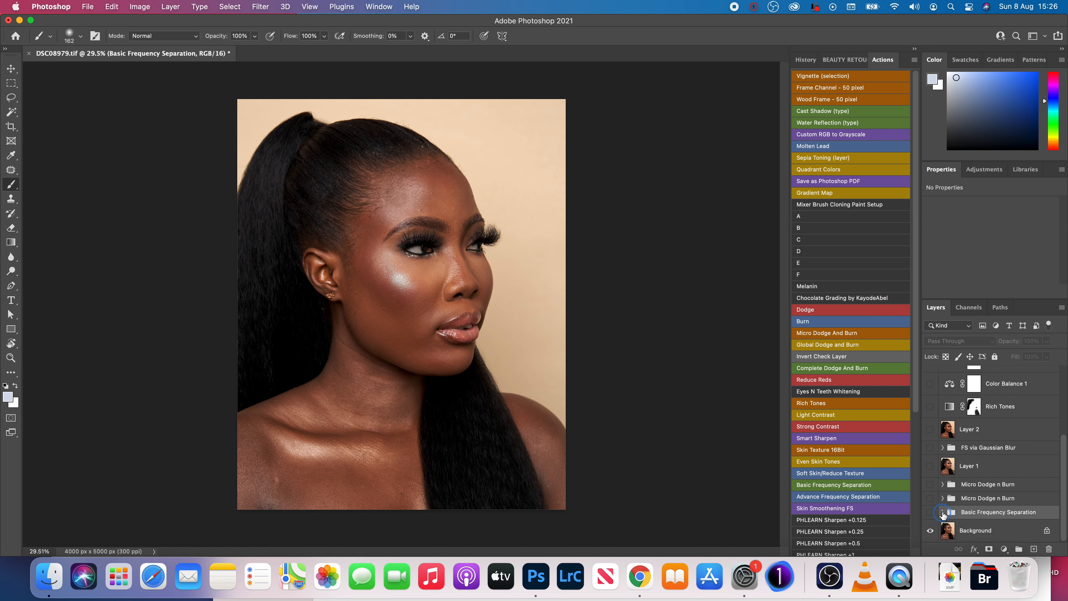
click(944, 512)
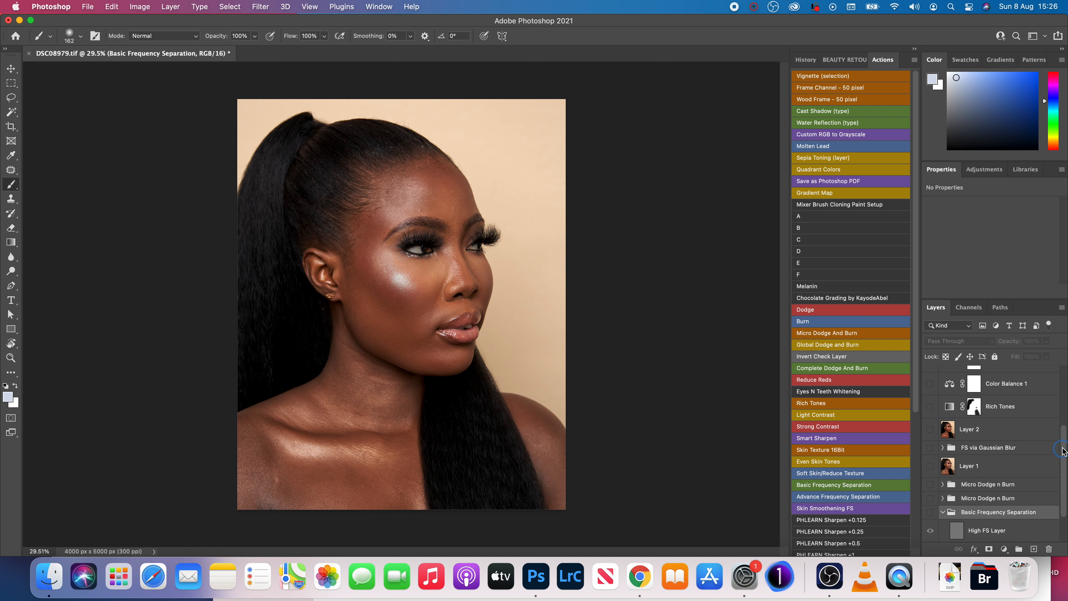
drag(1062, 452, 1063, 479)
click(980, 484)
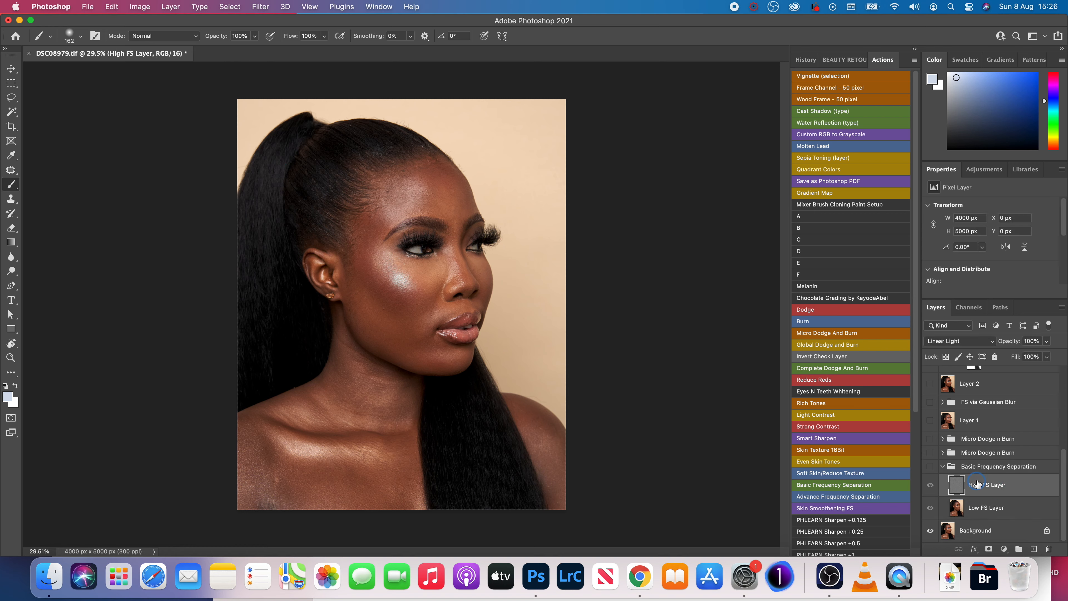
click(978, 510)
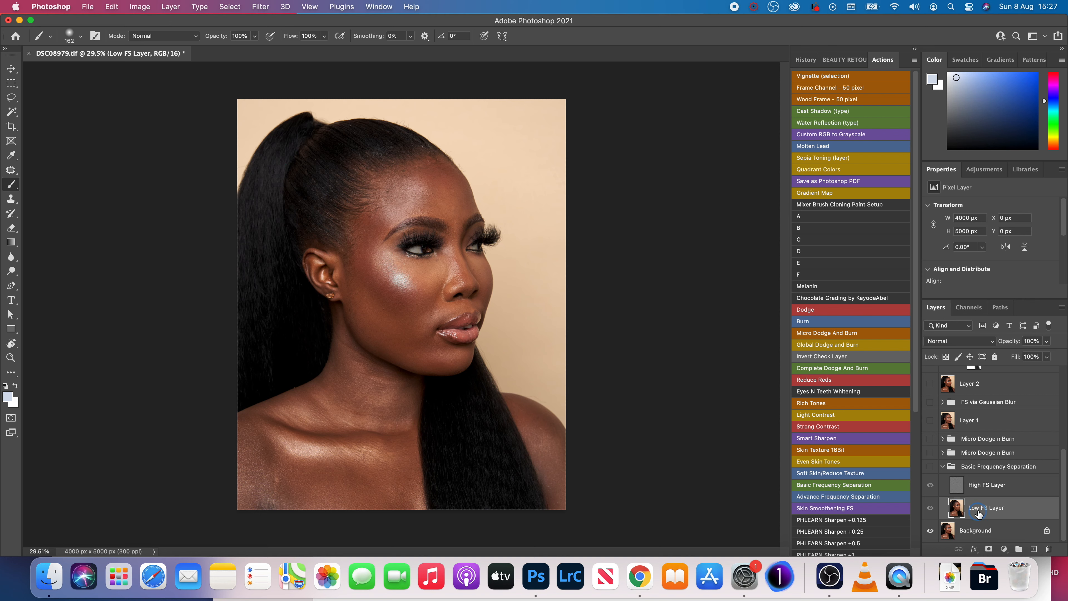
click(977, 485)
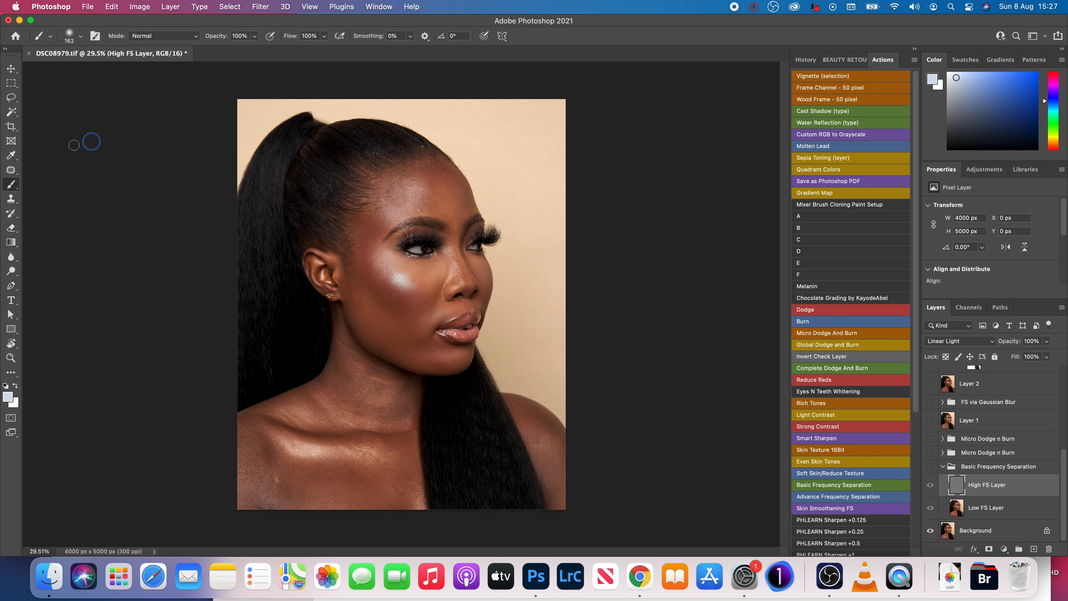
Switch to the Clone Stamp tool and collapse the Basic Frequency Separation group
click(6, 199)
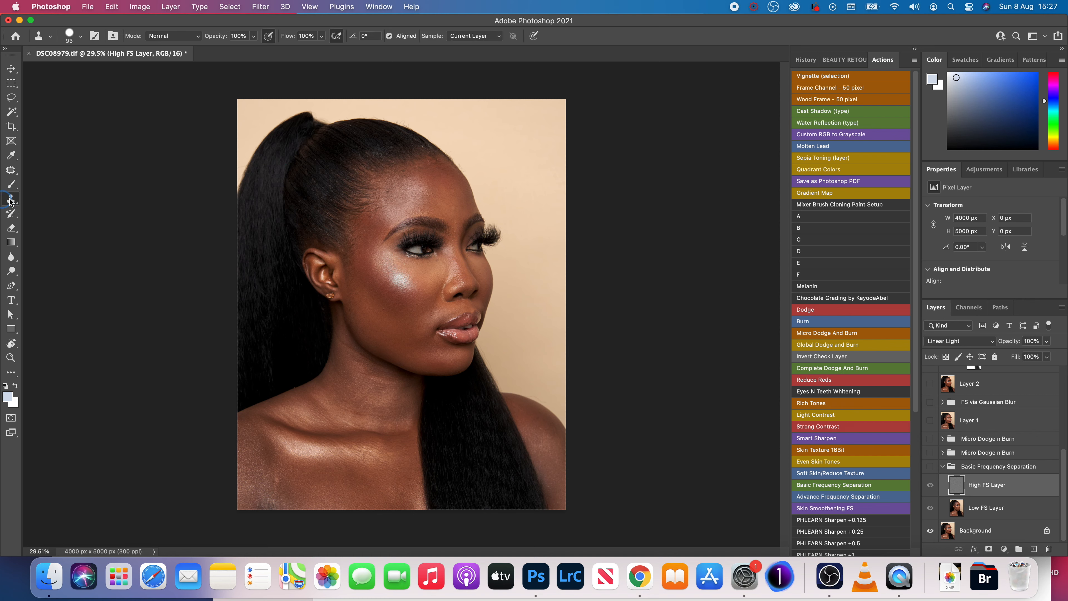
drag(6, 199, 59, 203)
click(944, 467)
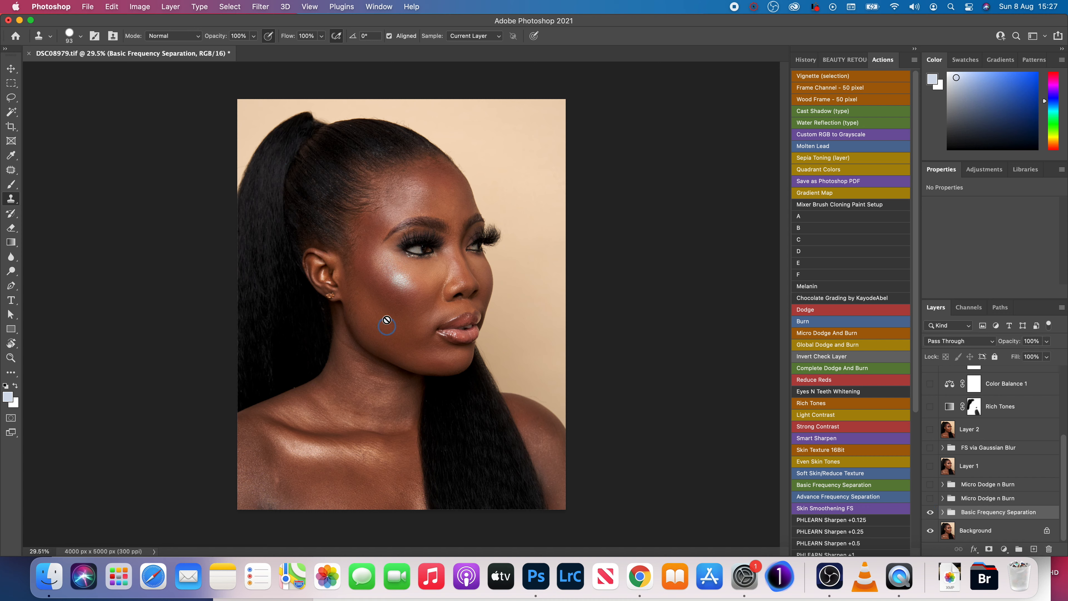
Compare the portrait with and without the Basic Frequency Separation group, leaving the group visible
click(931, 513)
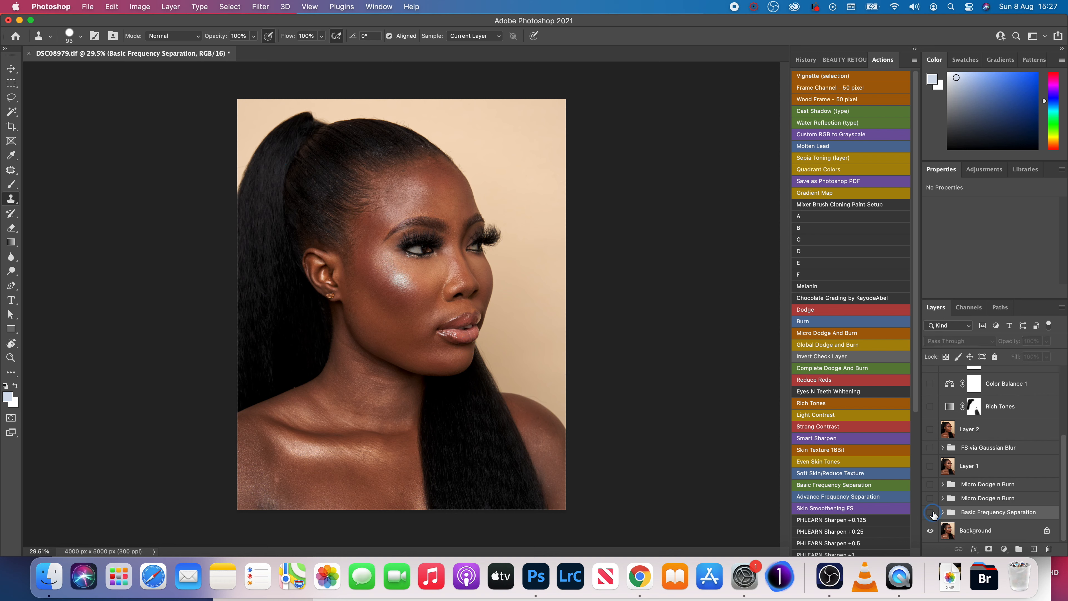
click(931, 512)
click(931, 512)
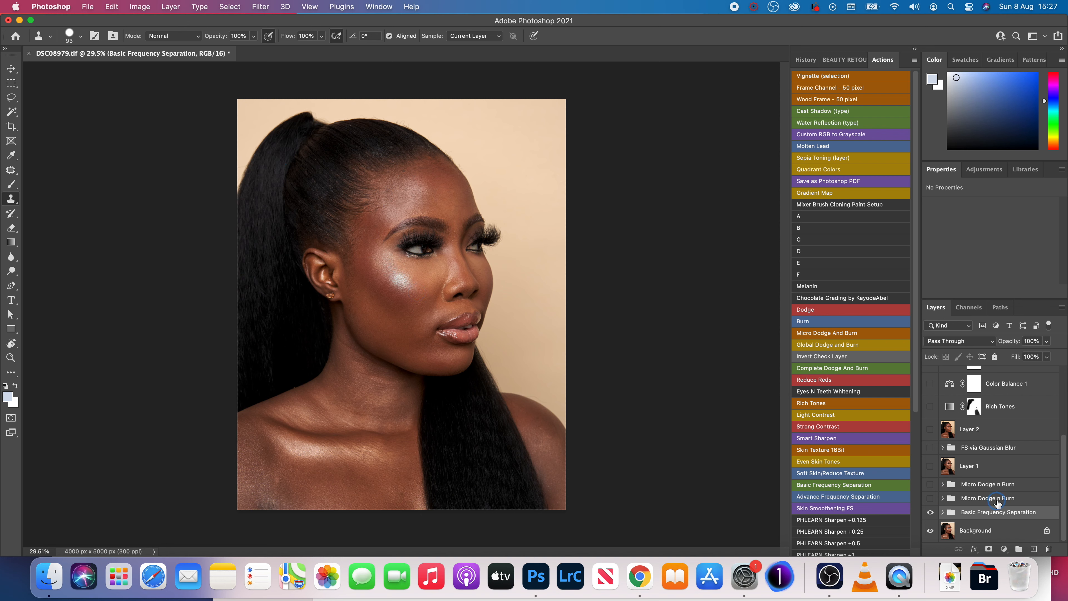
Expand the lower Micro Dodge n Burn group to view its Burn and Dodge layers, make the group visible and collapse it
click(942, 498)
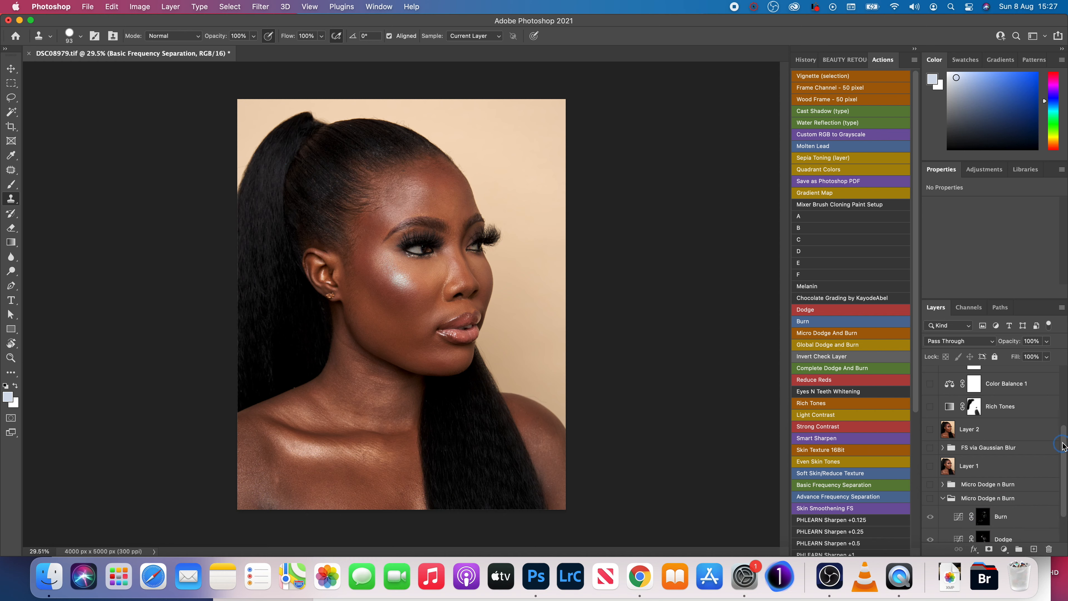
scroll(1061, 446, down, 3)
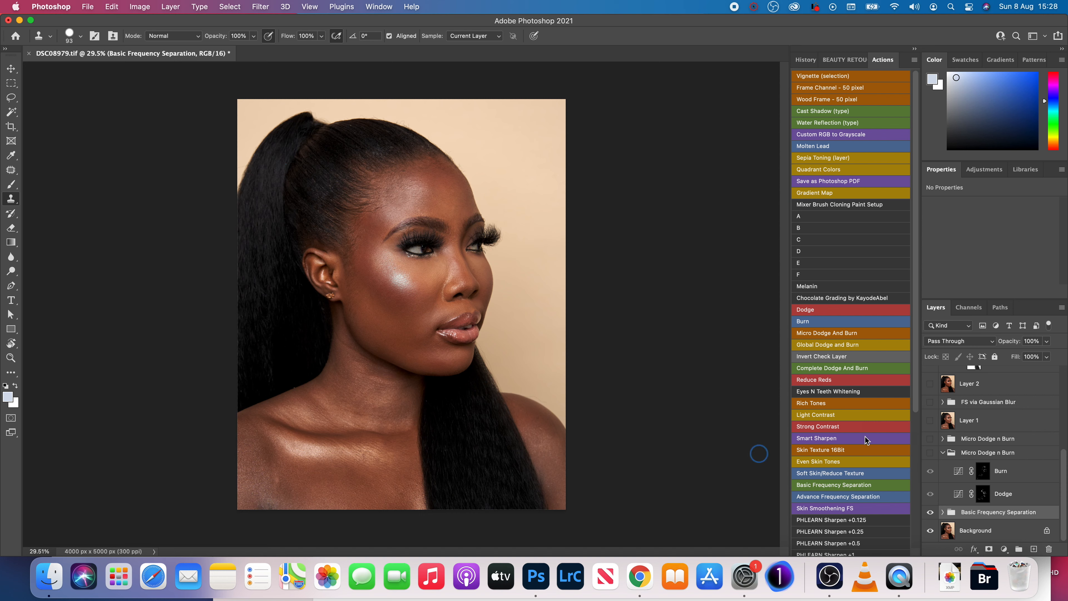
click(931, 453)
click(943, 453)
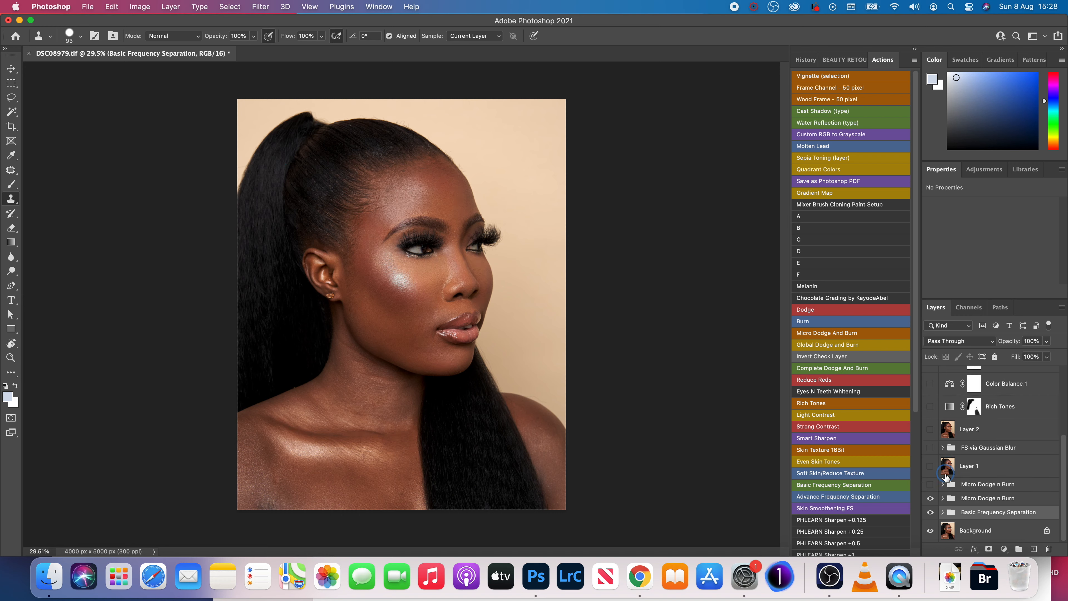
Compare the portrait with and without the lower Micro Dodge n Burn group
click(930, 498)
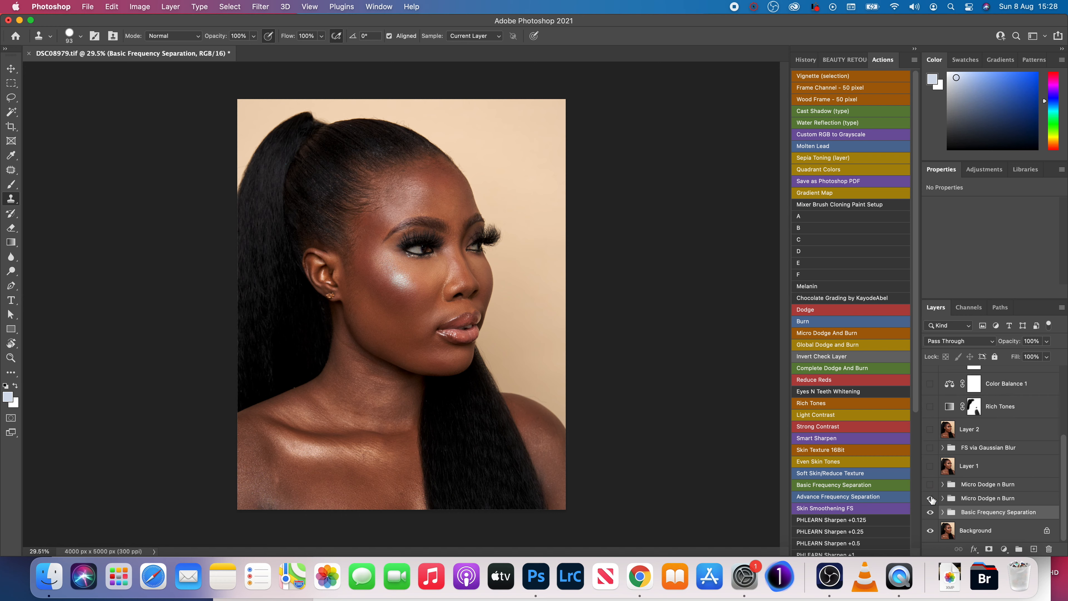
click(930, 498)
click(930, 498)
click(930, 497)
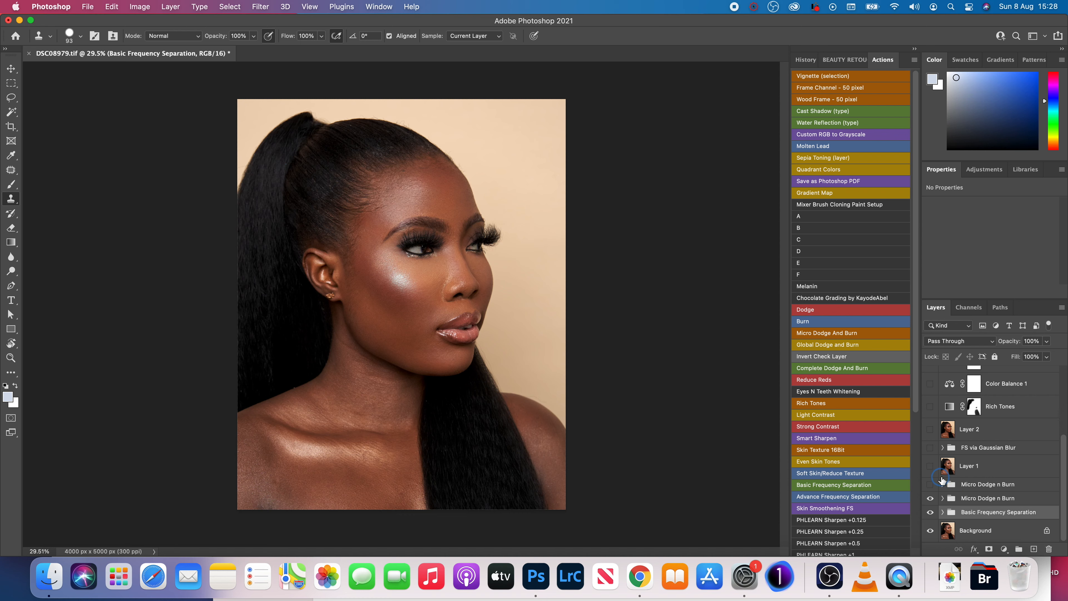
Make the upper Micro Dodge n Burn group and Layer 1 visible, and select Layer 1
click(929, 483)
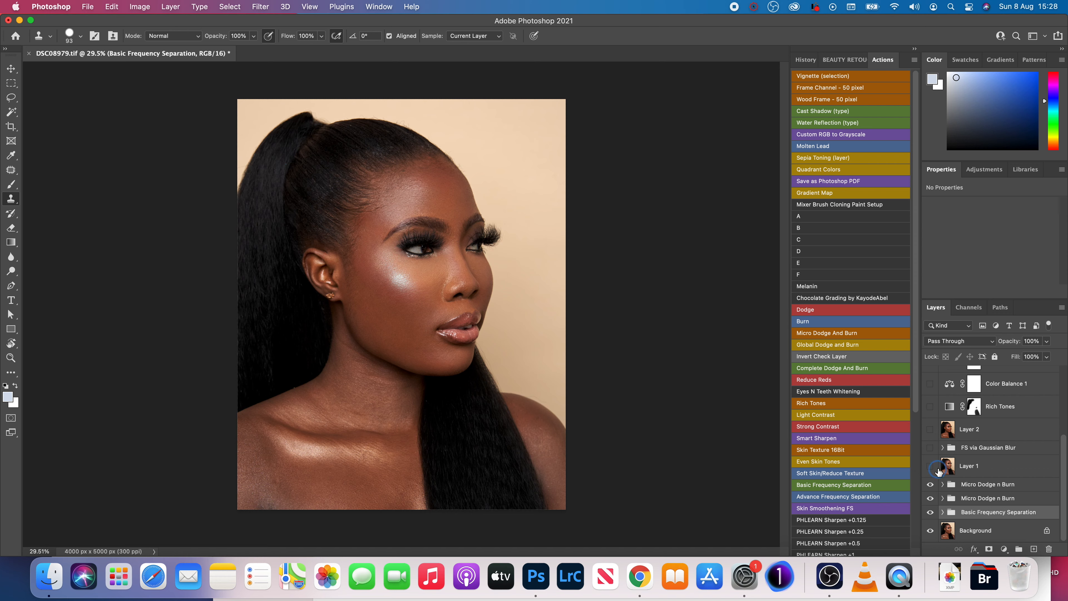
click(930, 466)
click(983, 469)
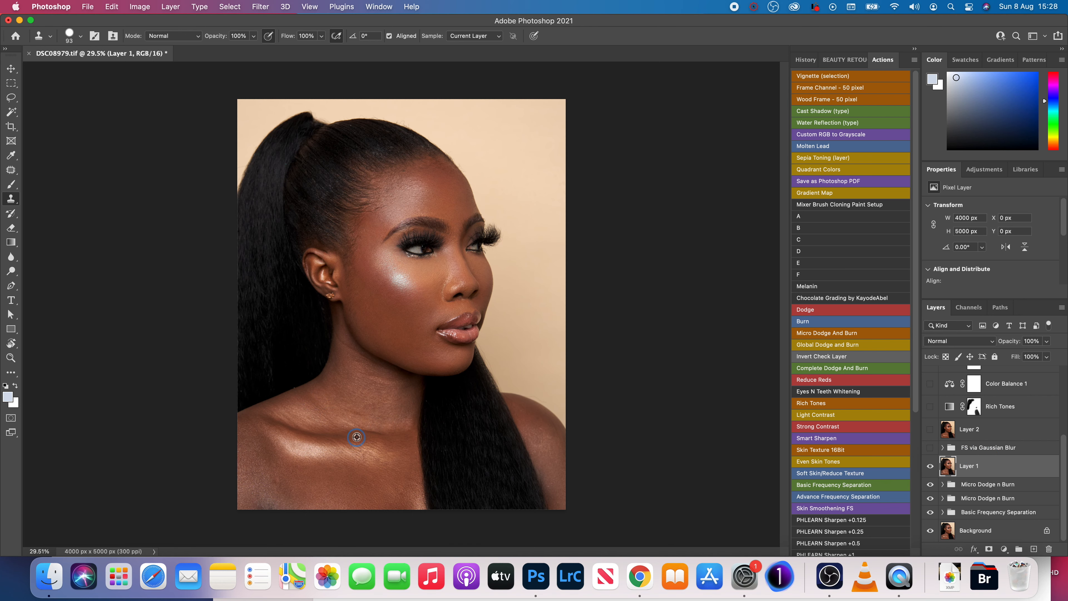
Examine the skin of the neck, collarbone and chest up close and in the full portrait
scroll(357, 437, up, 3)
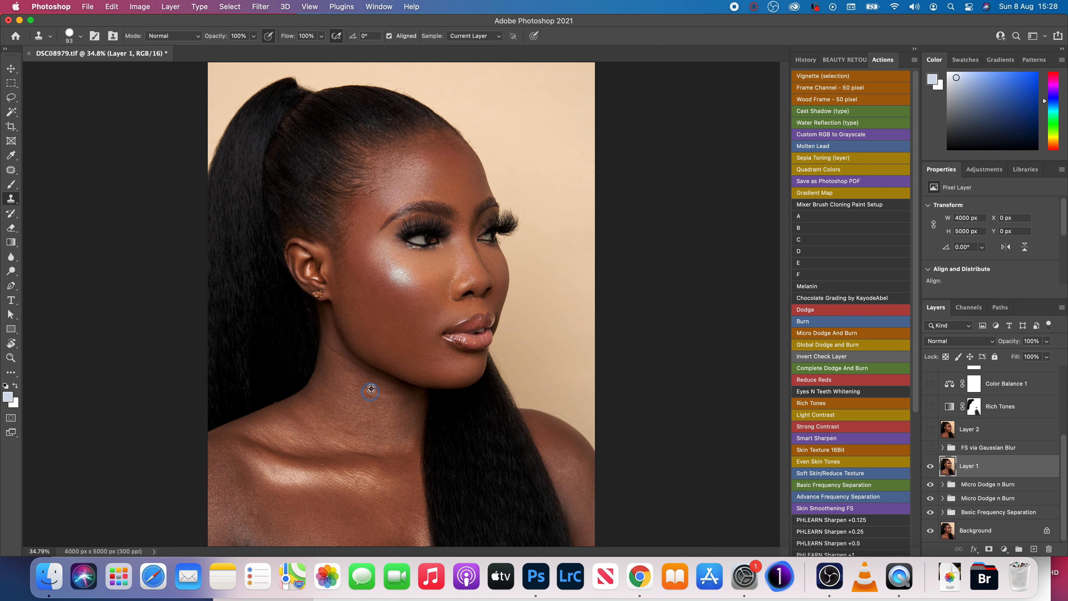
scroll(366, 385, up, 5)
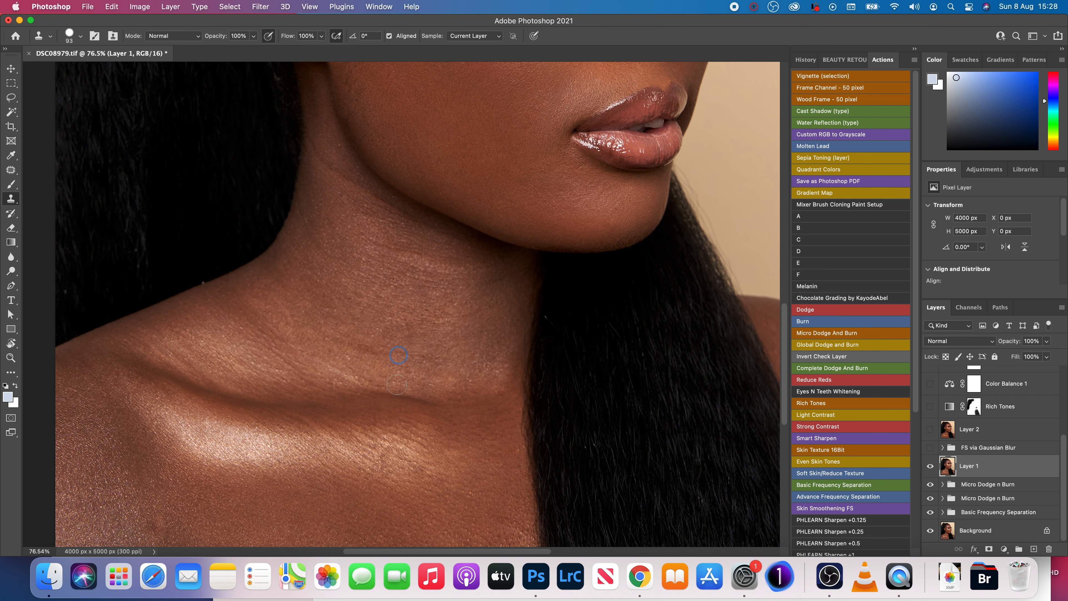
scroll(419, 441, down, 6)
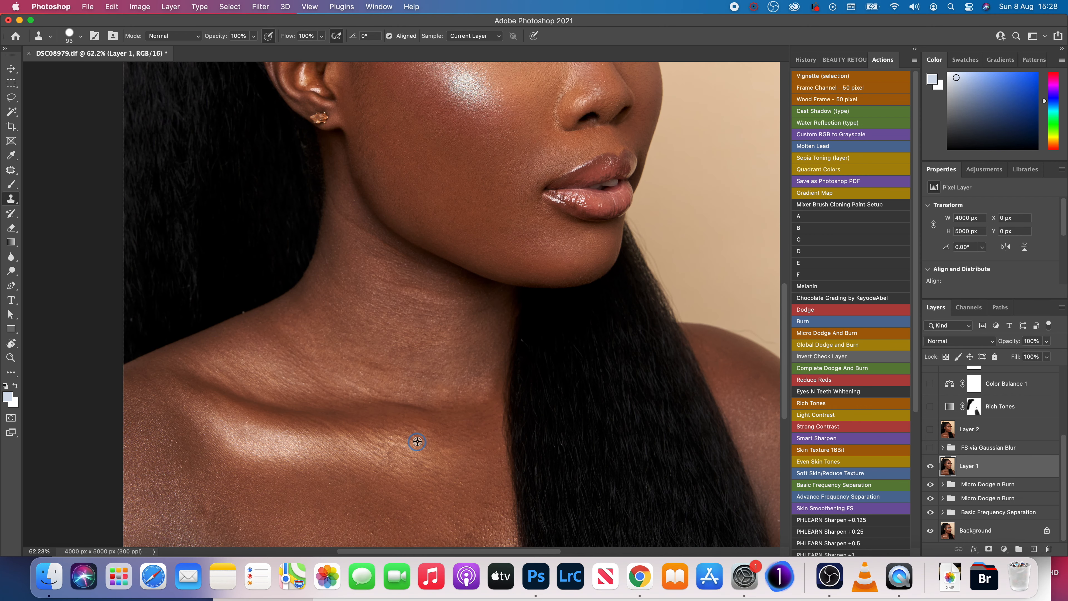
scroll(369, 366, up, 2)
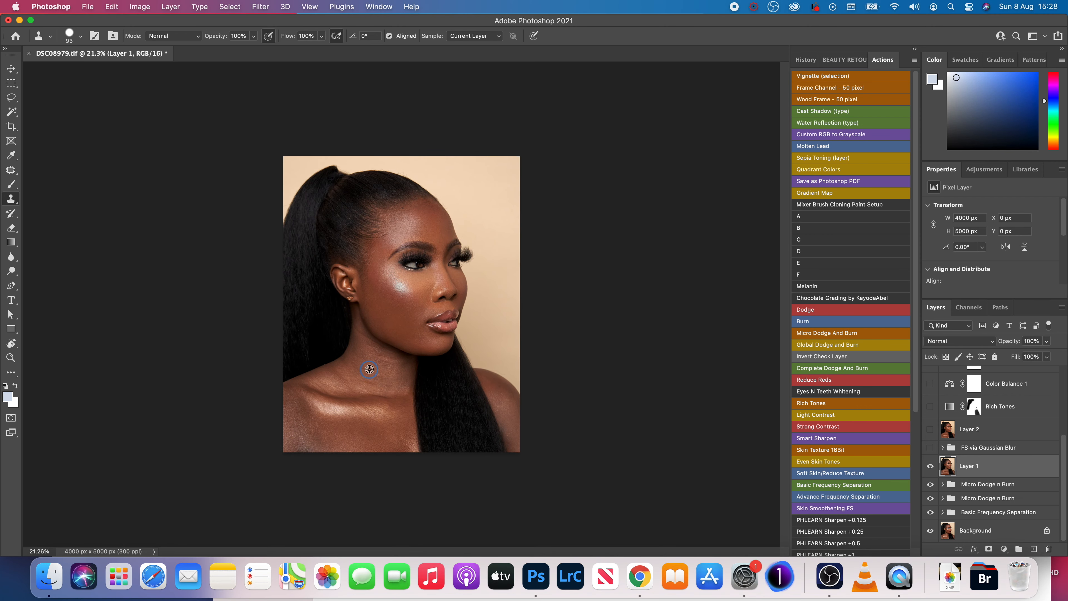
scroll(369, 370, up, 4)
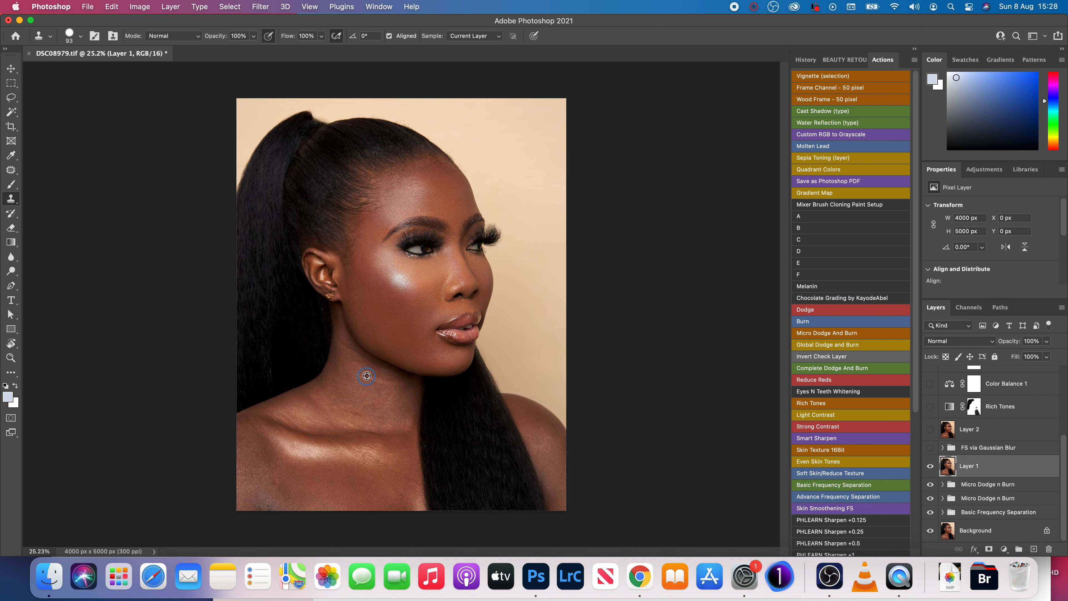
scroll(367, 374, down, 2)
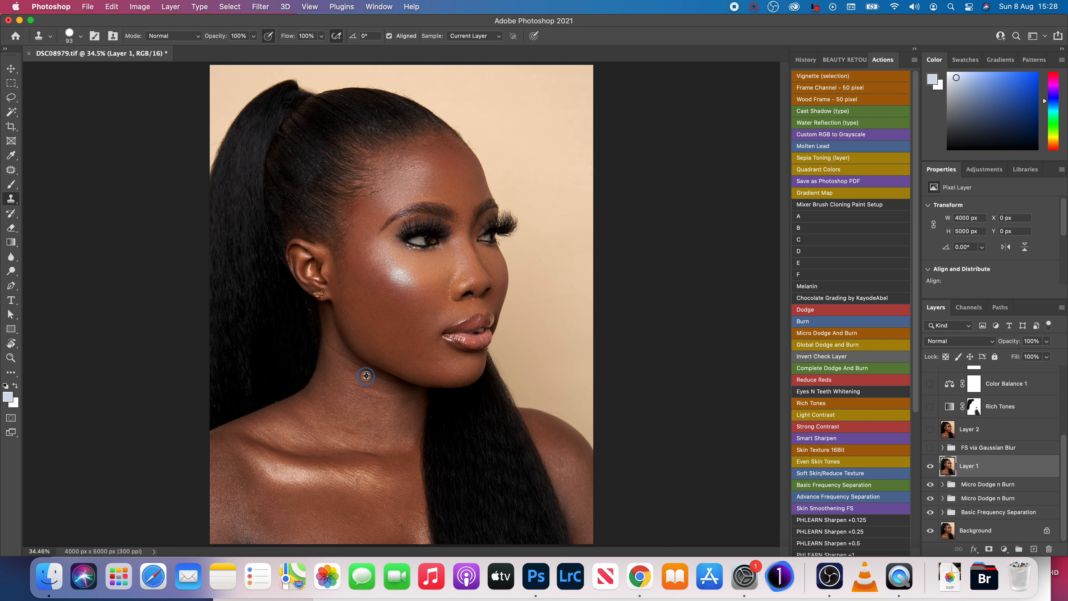
scroll(366, 376, down, 1)
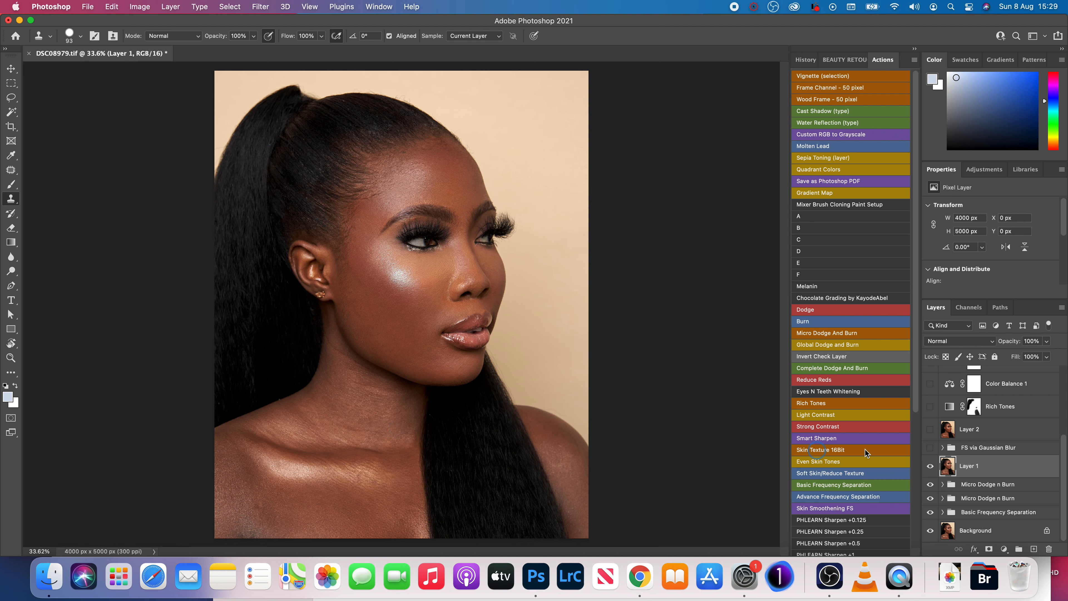
Expand the FS via Gaussian Blur group and select its Low Frequency: Colors & Tones layer
click(994, 475)
click(943, 448)
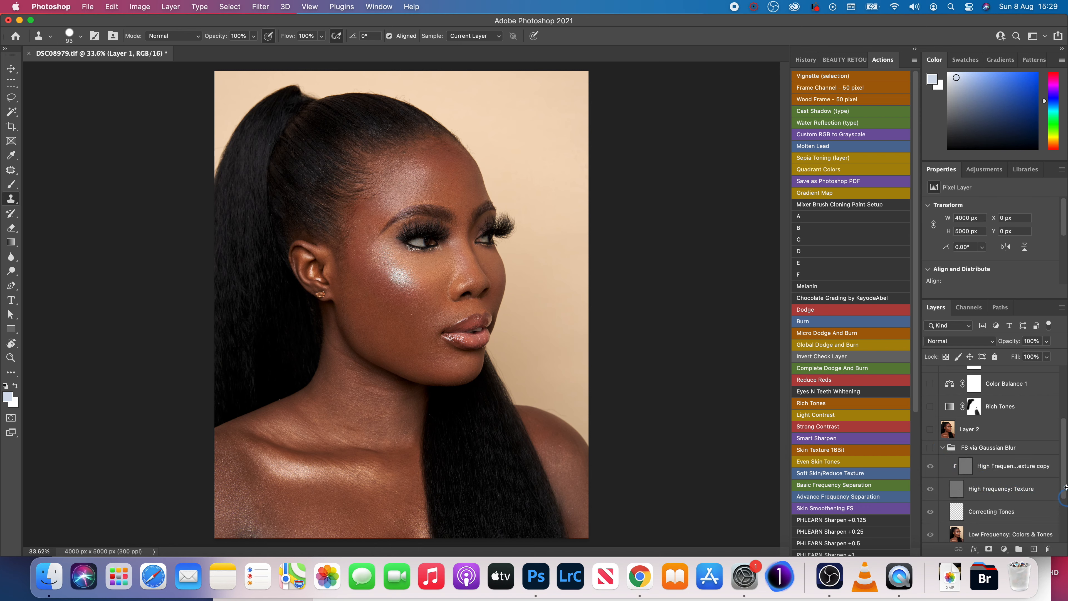
drag(1064, 471, 1065, 484)
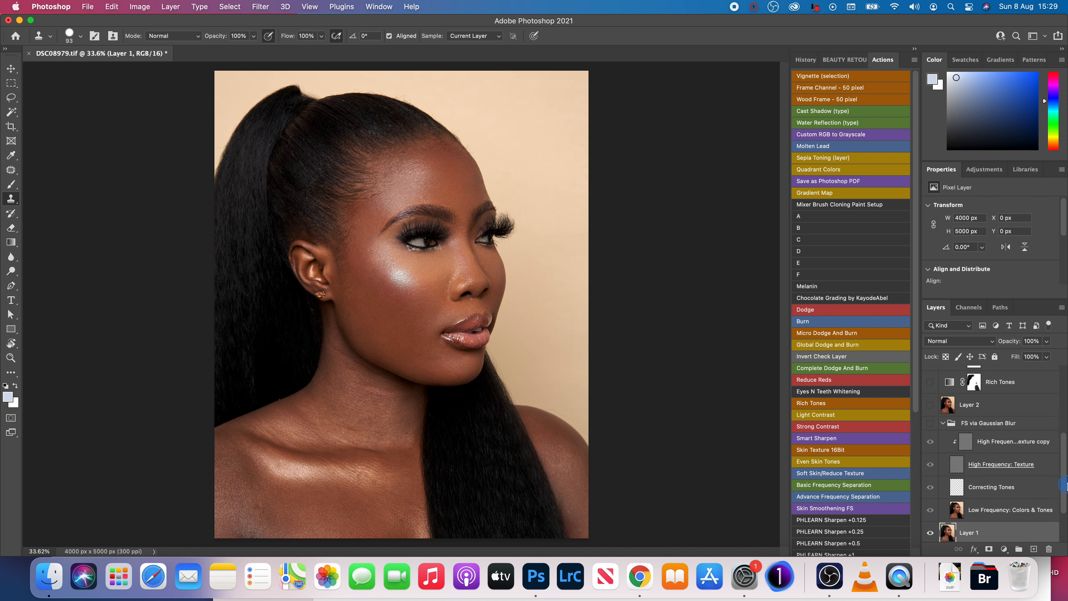
click(999, 510)
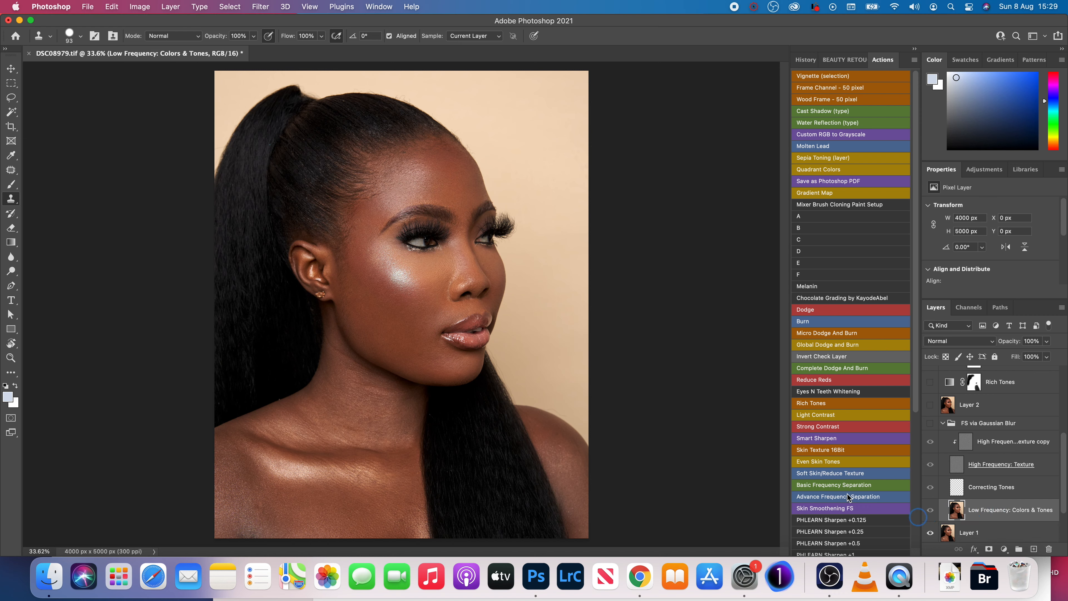
Switch to the Mixer Brush tool for the Low Frequency: Colors & Tones layer
click(14, 188)
drag(15, 192, 60, 216)
click(60, 216)
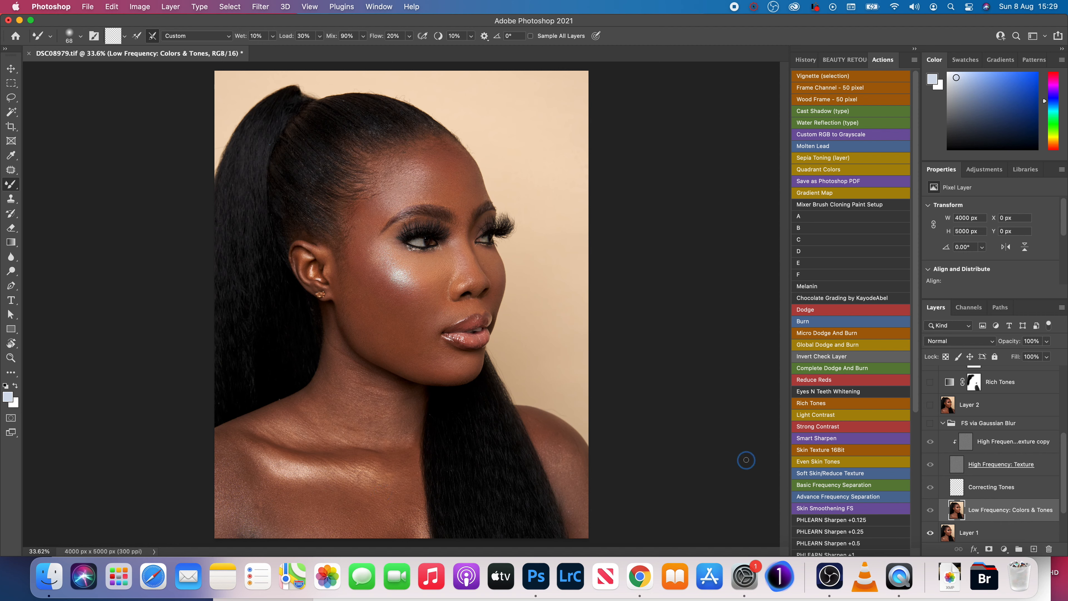
Make the FS via Gaussian Blur group visible to check its effect, and collapse it
click(930, 423)
click(930, 424)
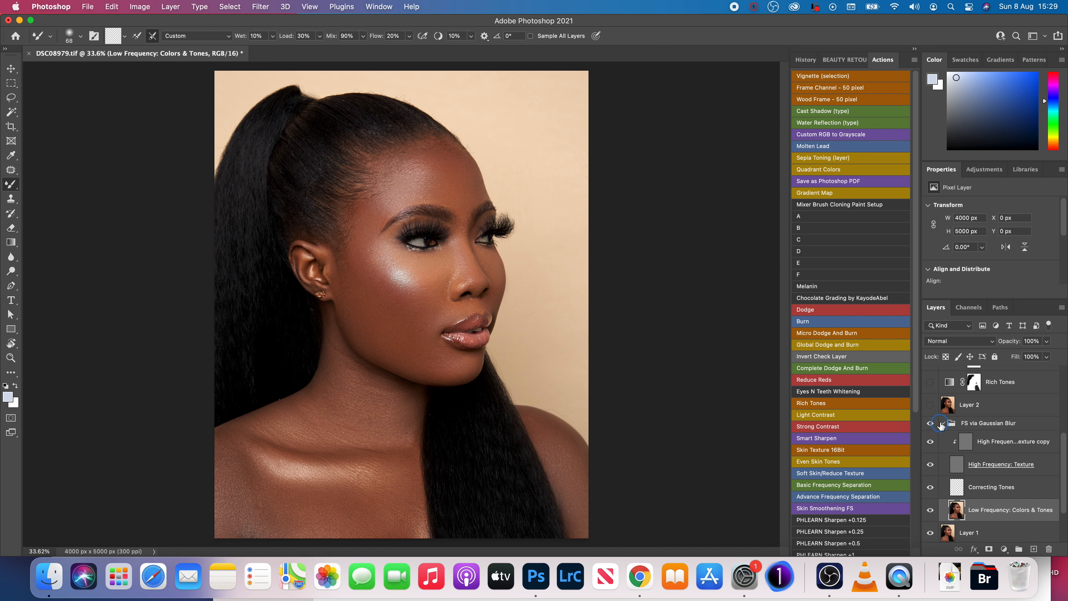
click(942, 423)
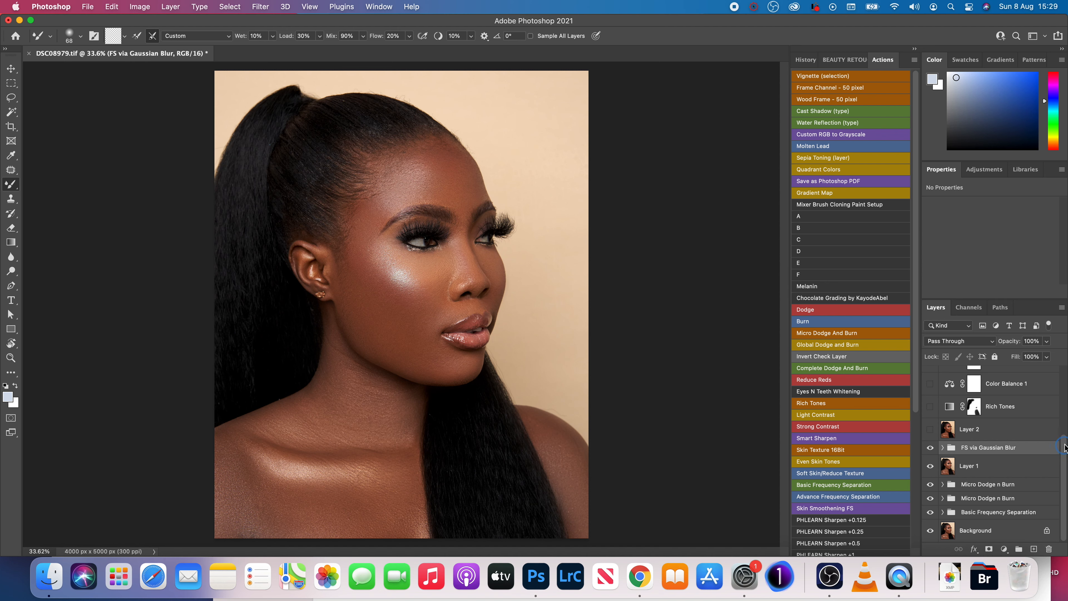
Make Layer 2, directly above the FS via Gaussian Blur group, visible
drag(1062, 444, 1064, 414)
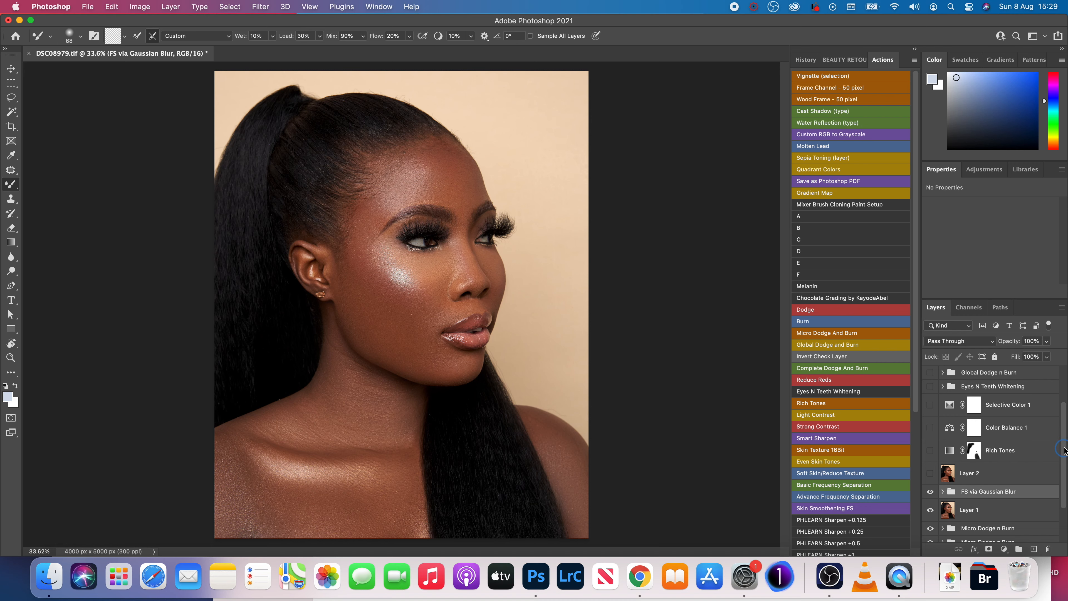
drag(1064, 449, 1065, 434)
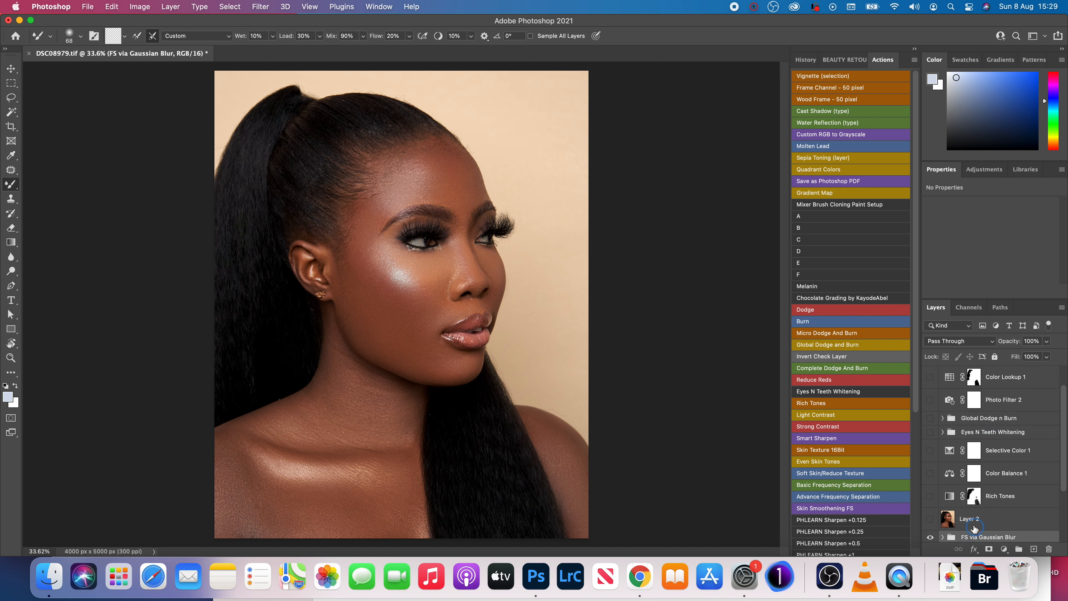
click(931, 520)
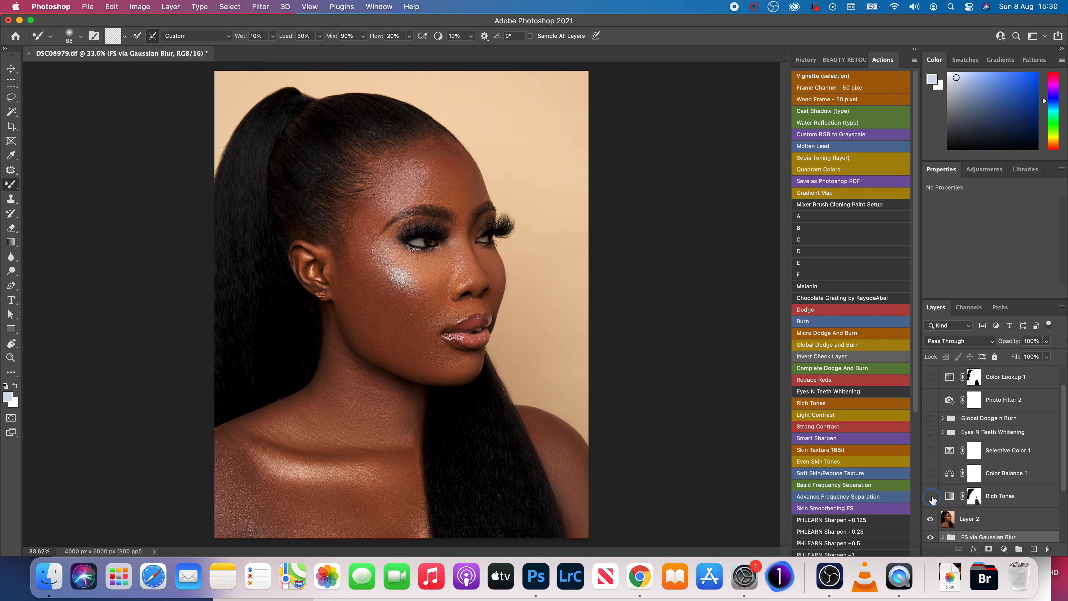
Select the Rich Tones gradient map layer and toggle its visibility to compare its effect, leaving it visible
click(998, 500)
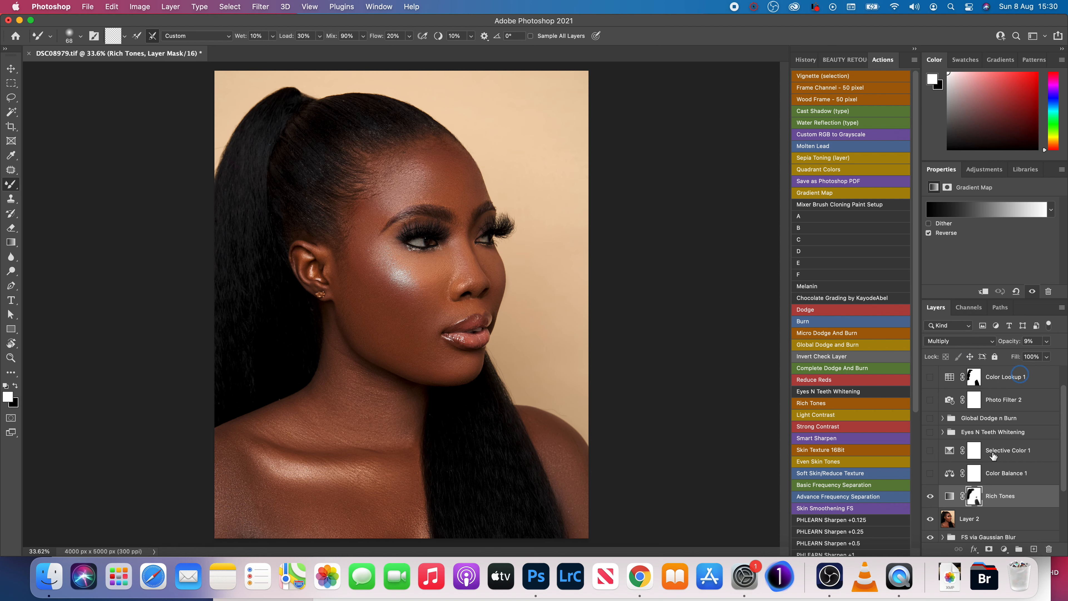
click(930, 497)
click(930, 496)
click(929, 497)
Make the Color Balance 1 adjustment layer visible and open its color balance settings
scroll(1065, 444, up, 1)
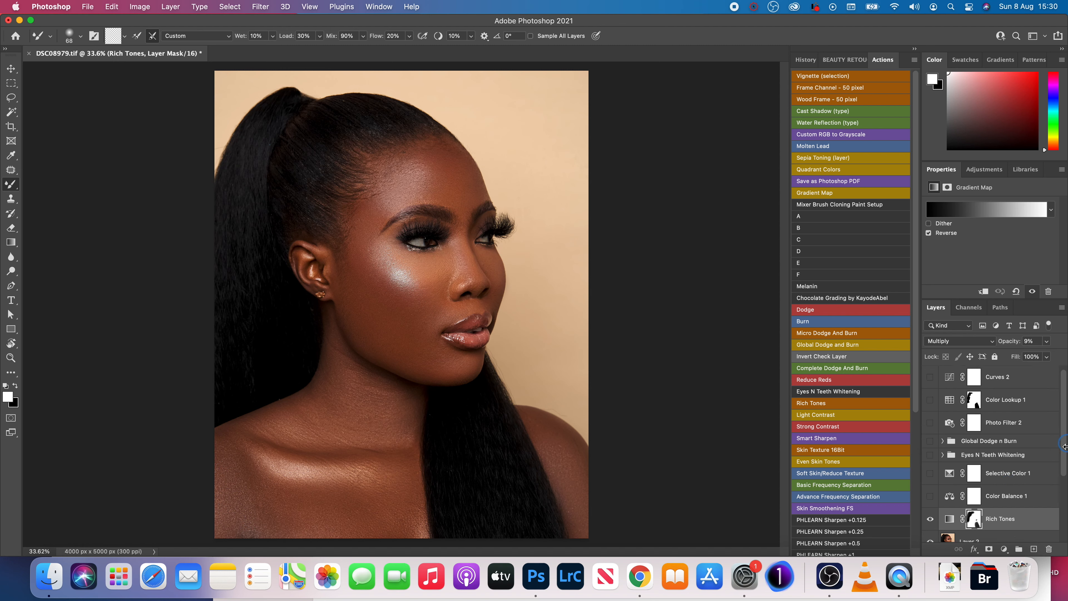
click(930, 496)
click(949, 499)
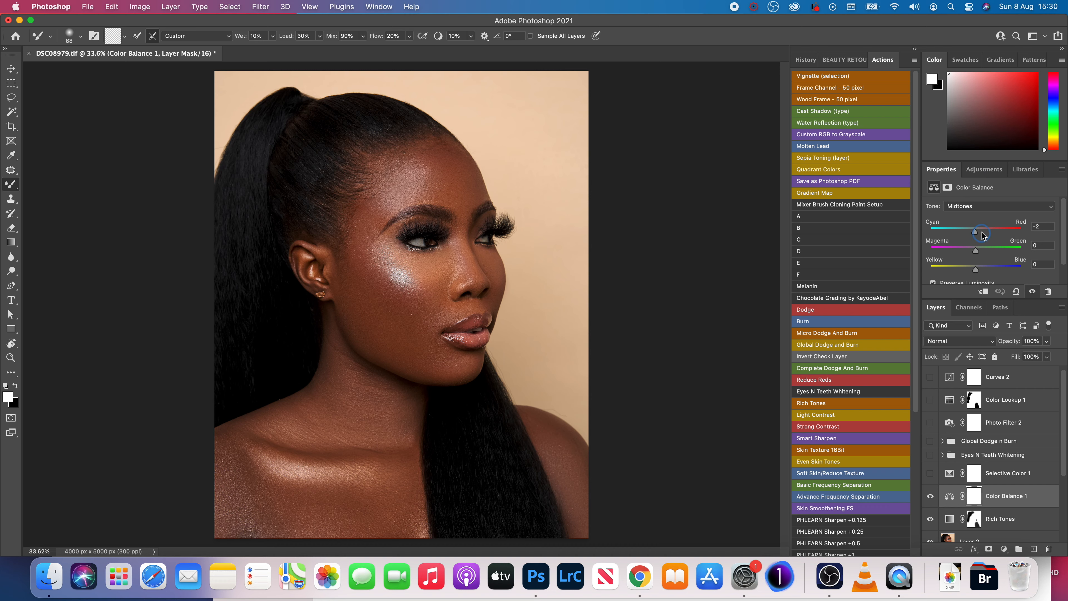
Check the tone range options of the Color Balance 1 adjustment
click(989, 207)
click(990, 218)
Make Selective Color 1 visible, review its Reds settings, and toggle its visibility to compare the effect, leaving it visible
click(930, 474)
click(949, 478)
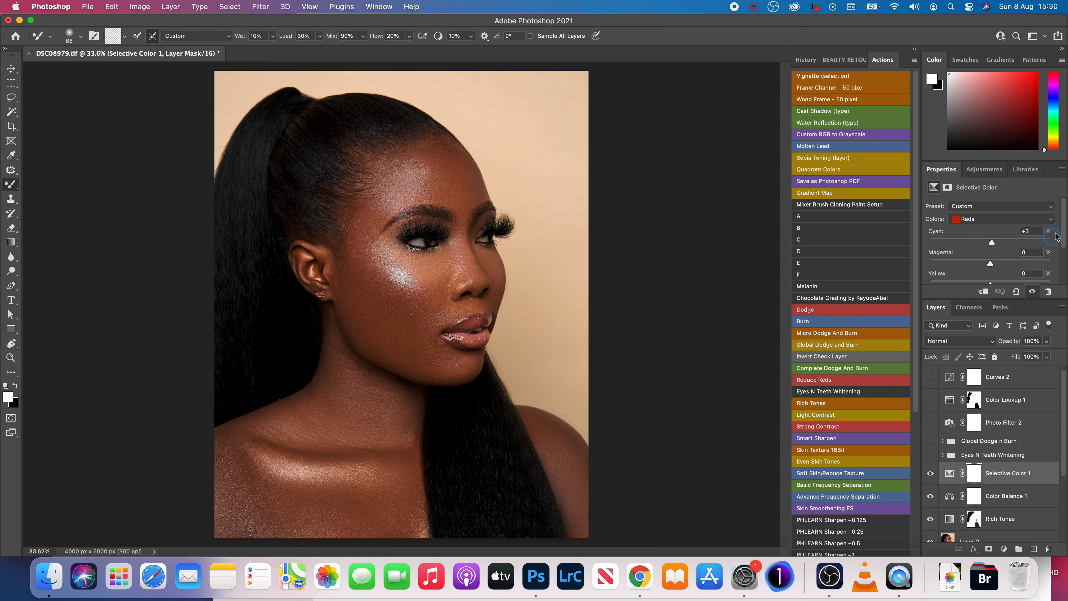
drag(1058, 240, 1058, 269)
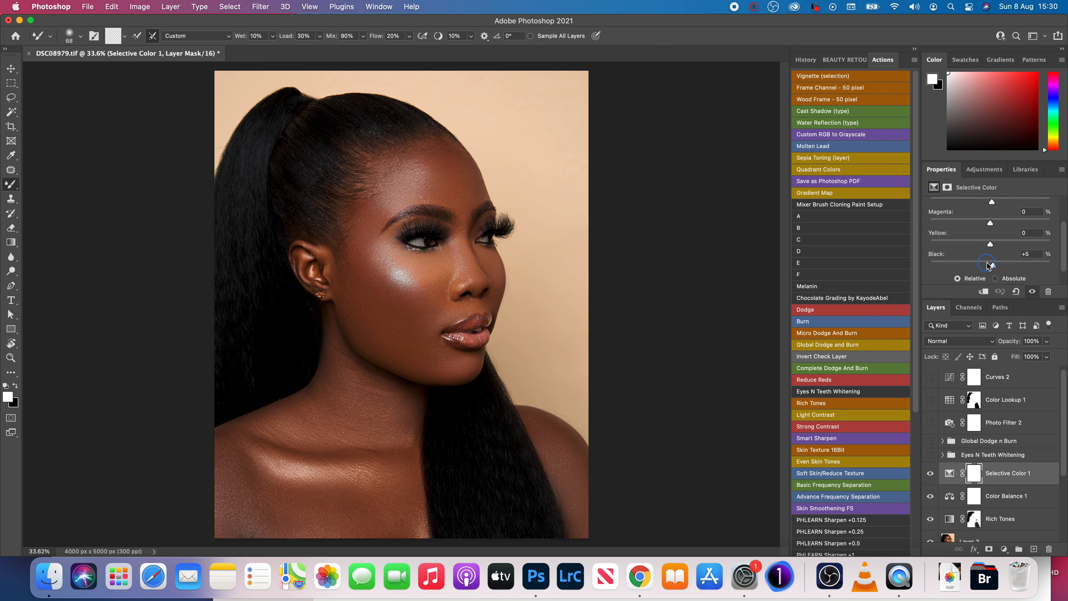
click(931, 473)
click(930, 473)
Make the Eyes N Teeth Whitening group visible and expand it to show its layers
click(931, 457)
click(996, 460)
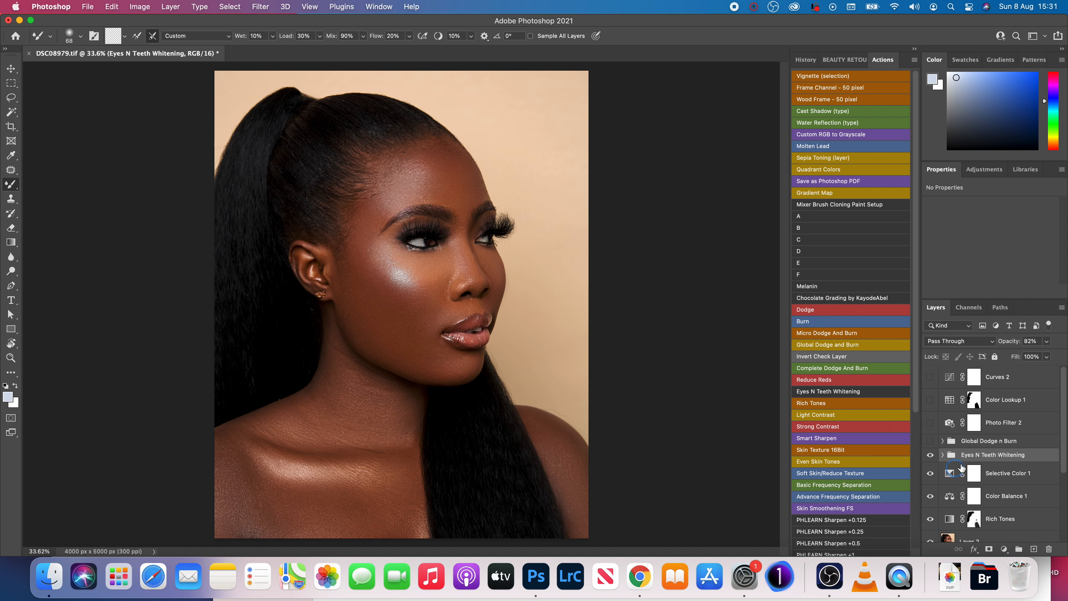
click(942, 456)
scroll(972, 524, down, 1)
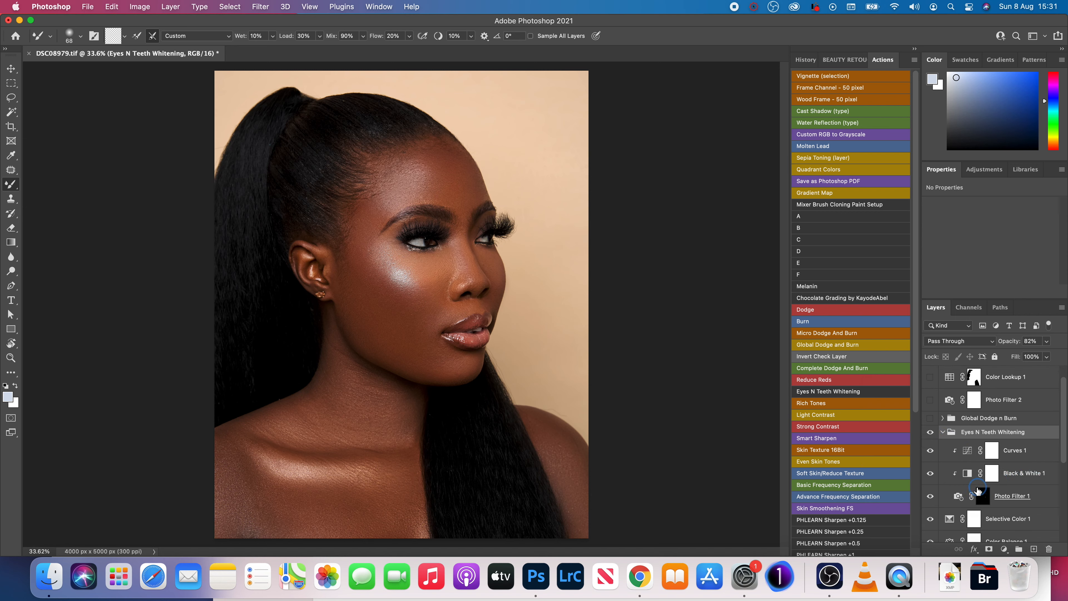
Inspect the Photo Filter 1 and Curves 1 settings in the Eyes N Teeth Whitening group, and select Photo Filter 1's layer mask
click(959, 497)
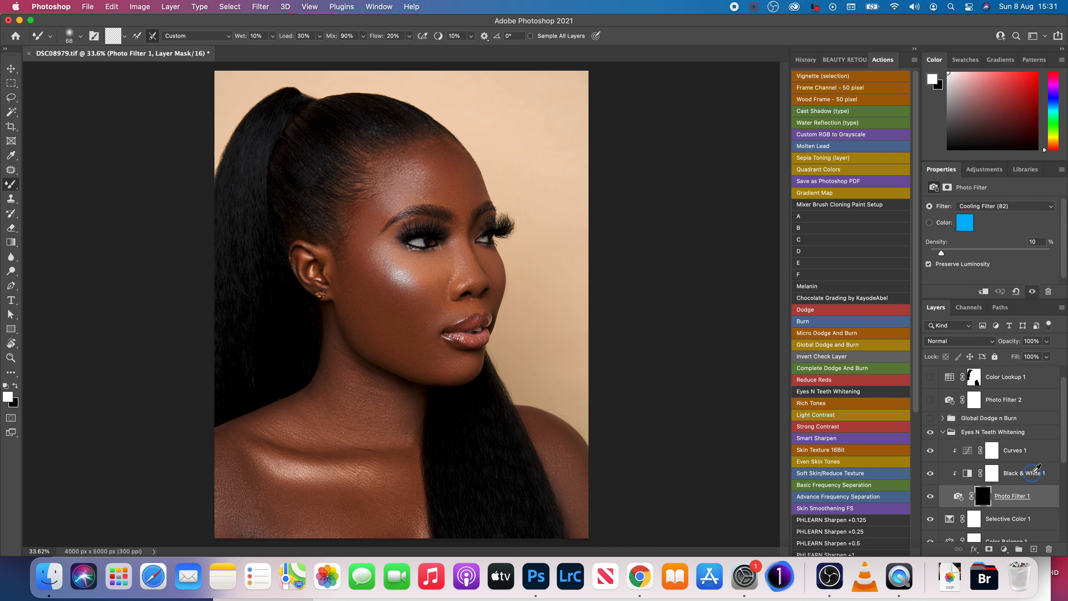
click(1017, 467)
click(1021, 456)
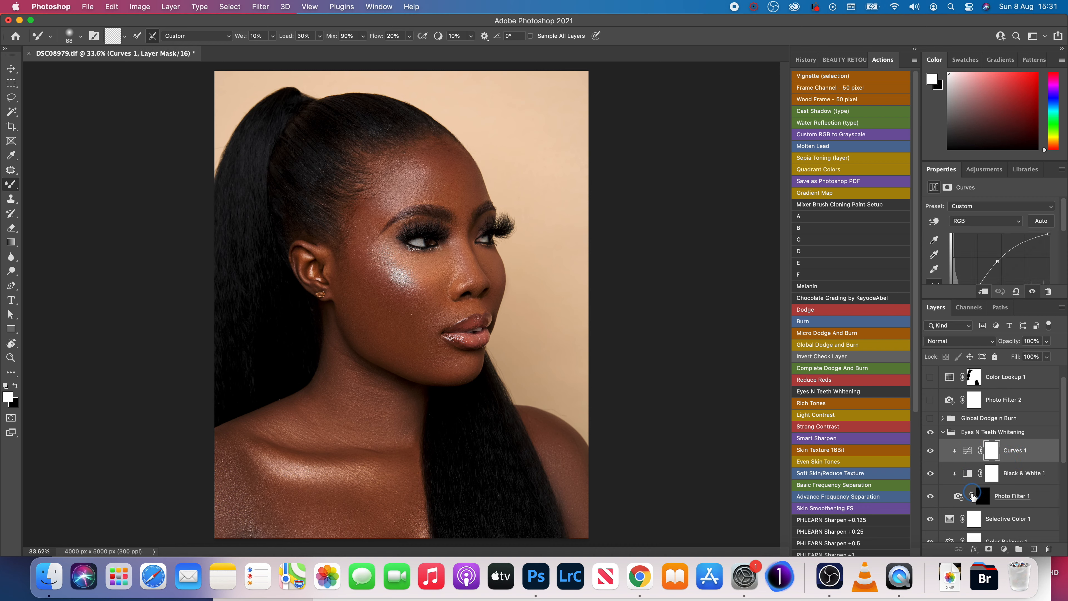
click(988, 500)
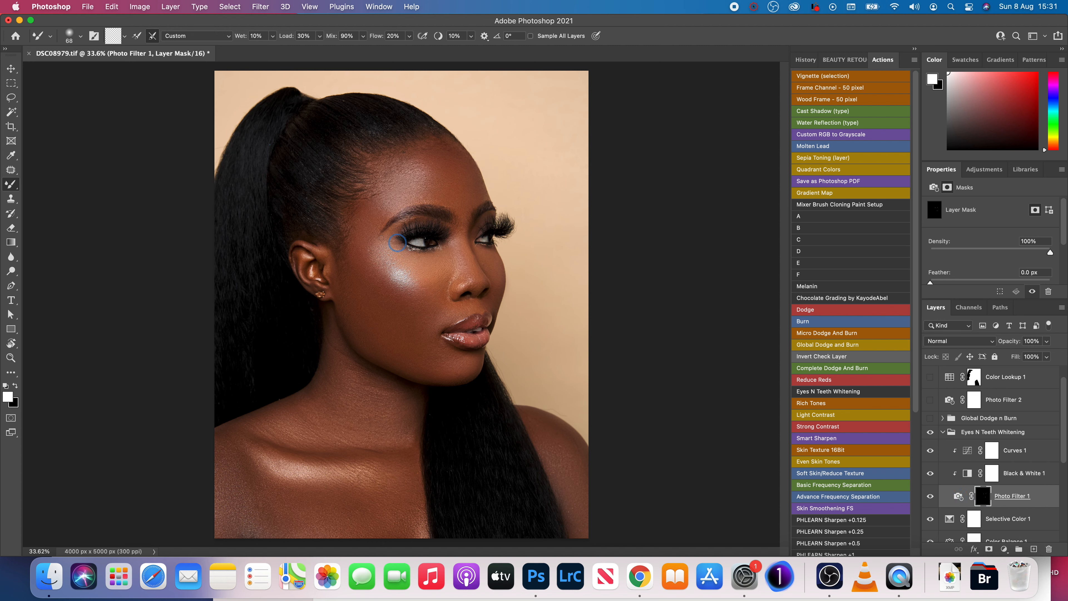
Collapse the Eyes N Teeth Whitening group and toggle its visibility to compare its effect, leaving it visible
click(943, 432)
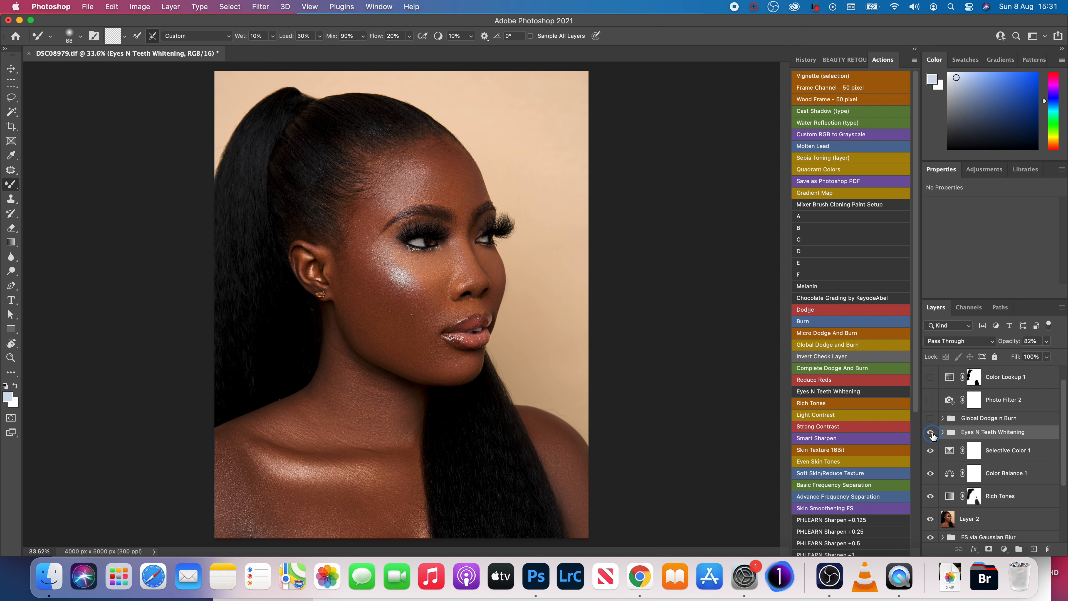
click(931, 433)
scroll(1063, 434, up, 1)
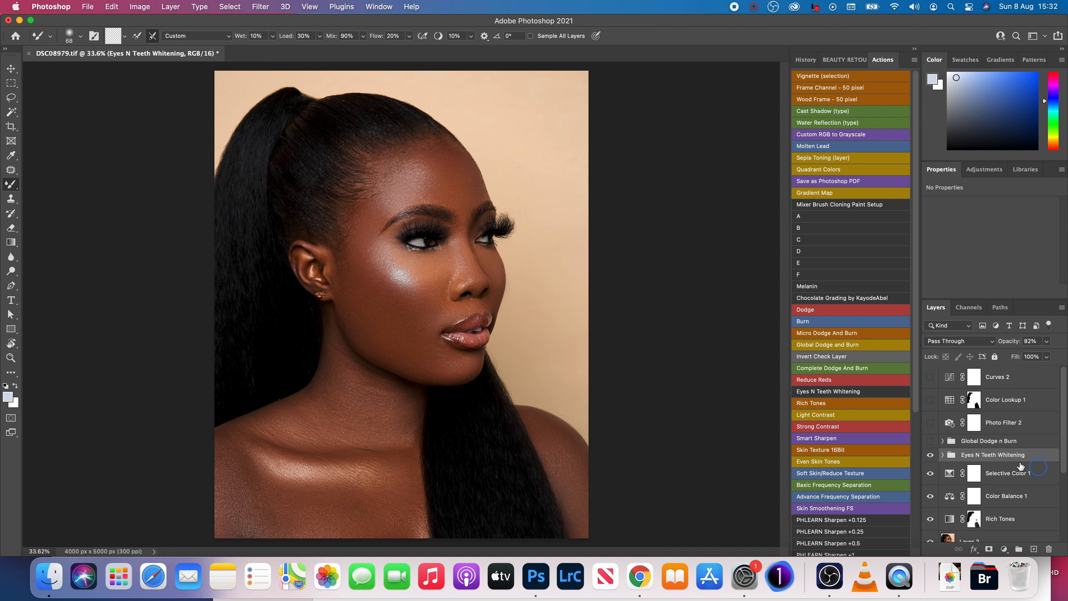
Make the Global Dodge n Burn group visible, expand it to check its Burn and Dodge layers, and collapse it
click(931, 445)
click(943, 442)
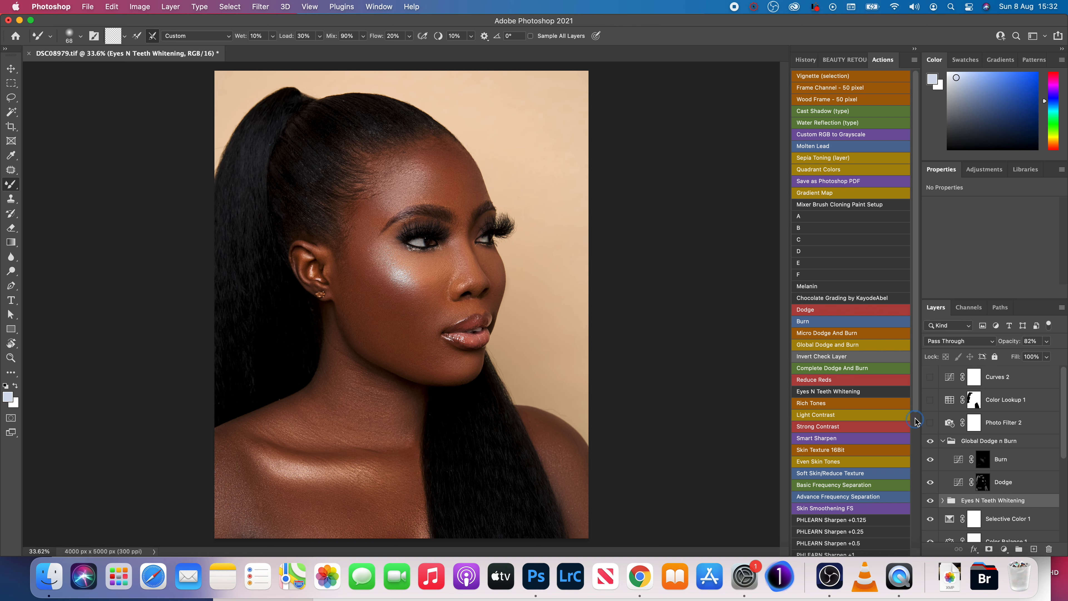
click(943, 440)
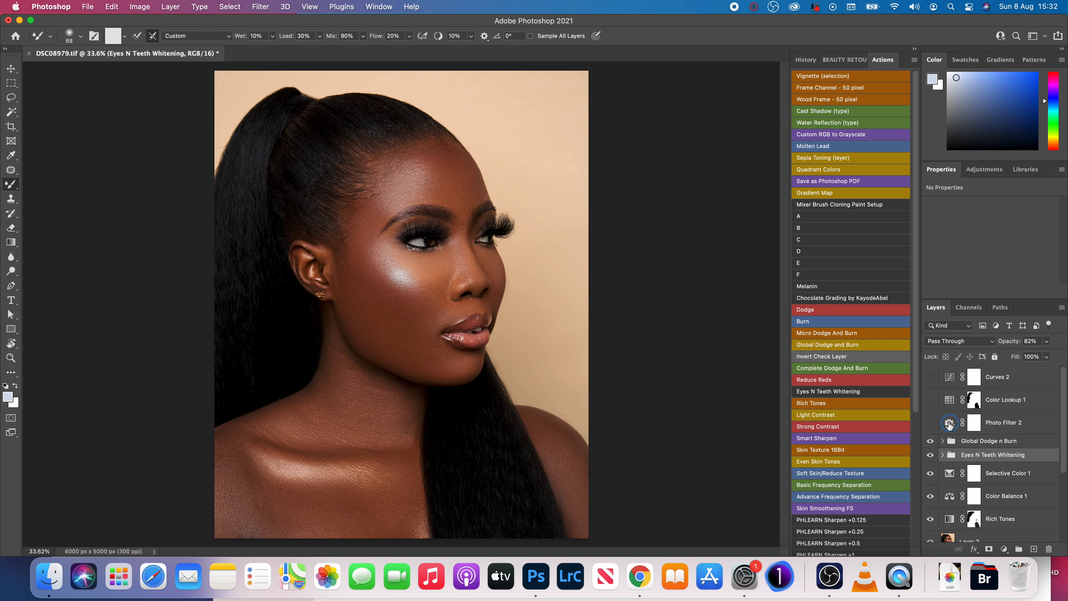
Make Photo Filter 2 visible, open its filter settings, and toggle its visibility to compare the effect, leaving it visible
click(930, 423)
click(947, 421)
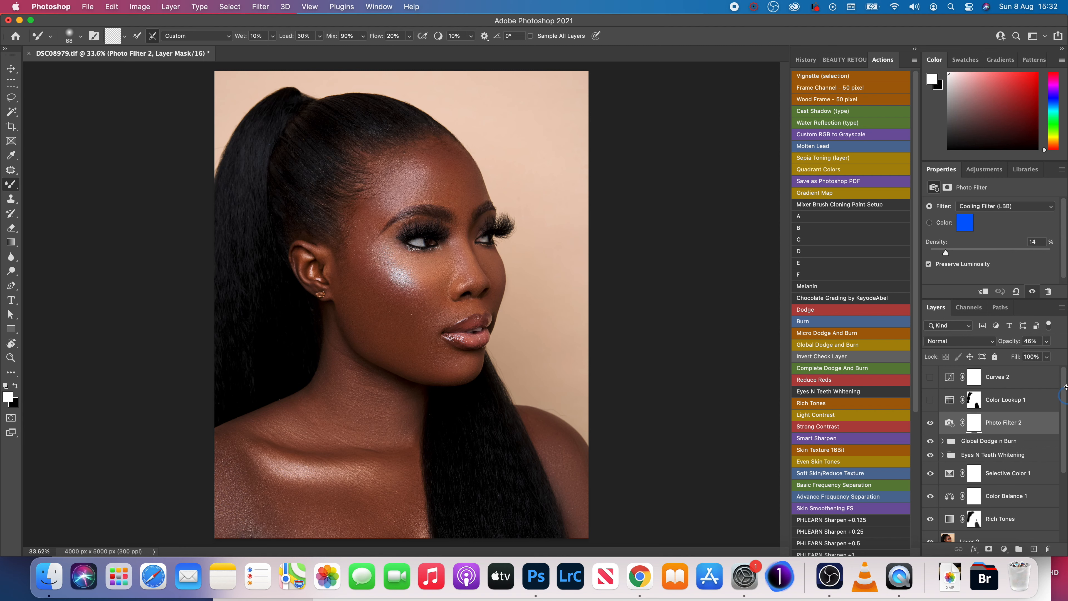
click(931, 424)
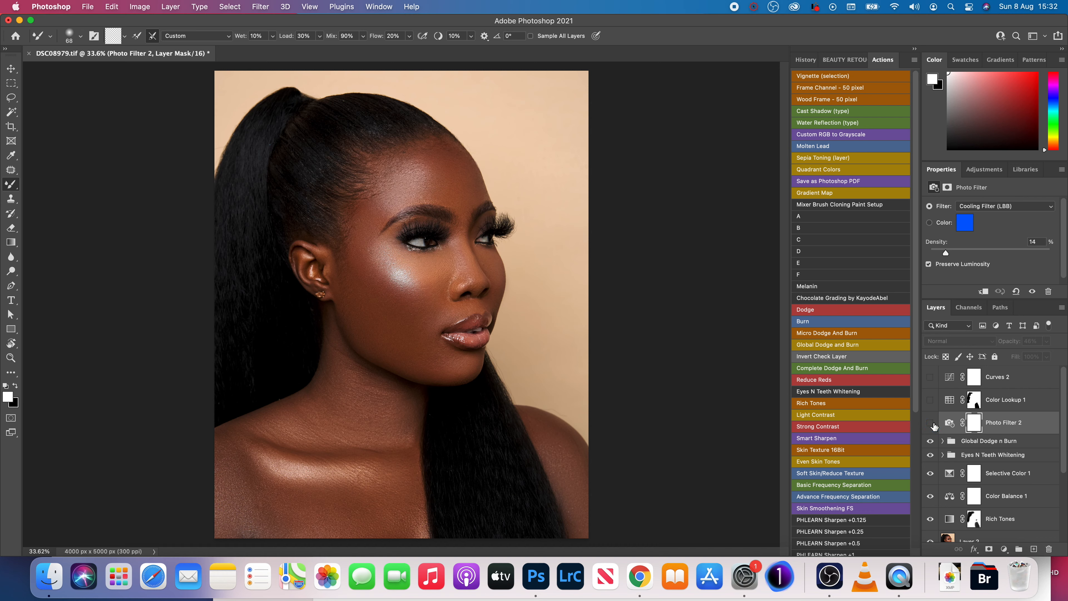
click(931, 424)
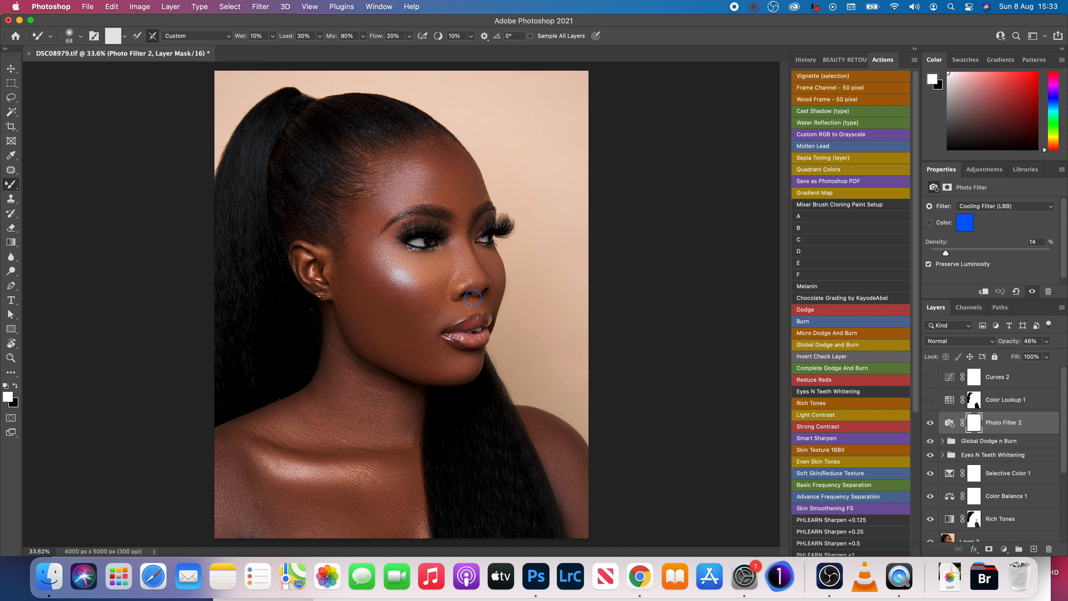
Make the Color Lookup 1 adjustment layer visible
click(930, 400)
click(1010, 415)
drag(1064, 400, 1063, 377)
Make Curves 2 visible, review its curve, and toggle its visibility to compare the effect, leaving it visible
click(930, 381)
click(951, 381)
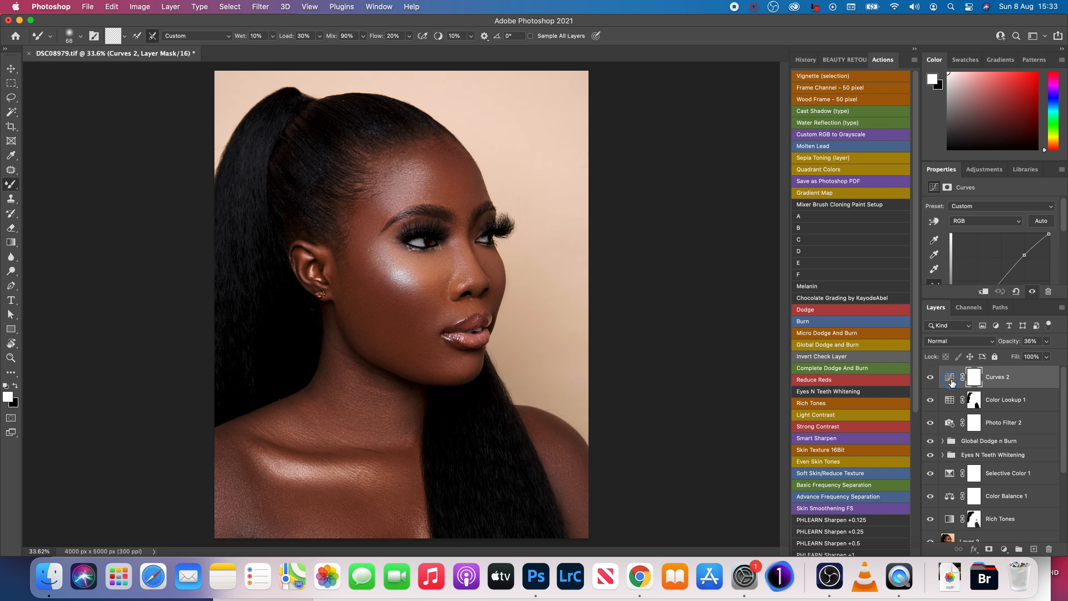
mouse_move(1066, 217)
mouse_down()
mouse_move(1066, 230)
mouse_move(1067, 212)
mouse_up()
click(975, 385)
click(932, 377)
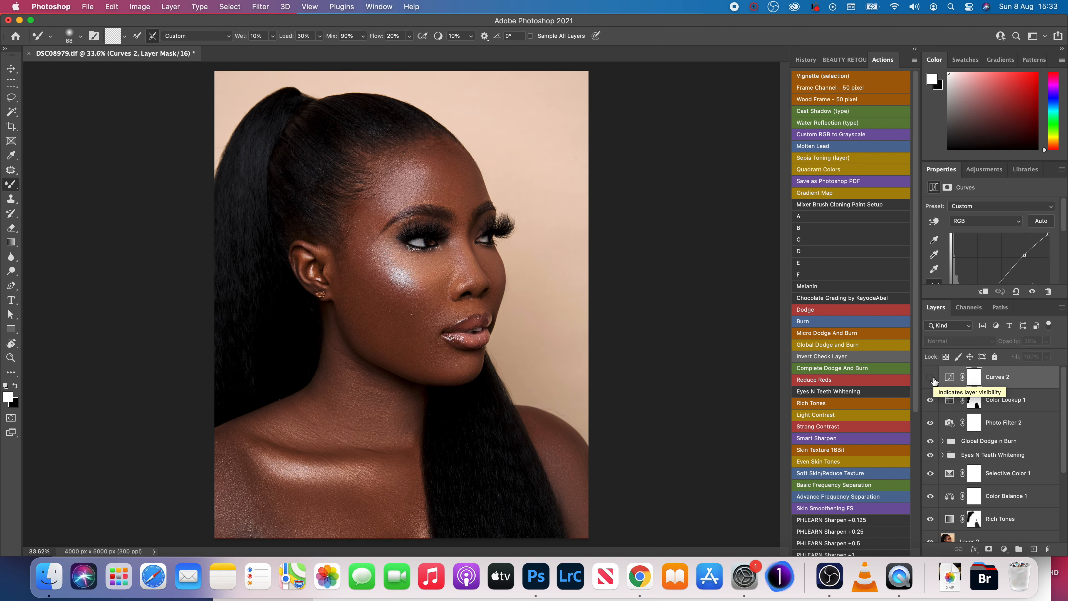
click(931, 377)
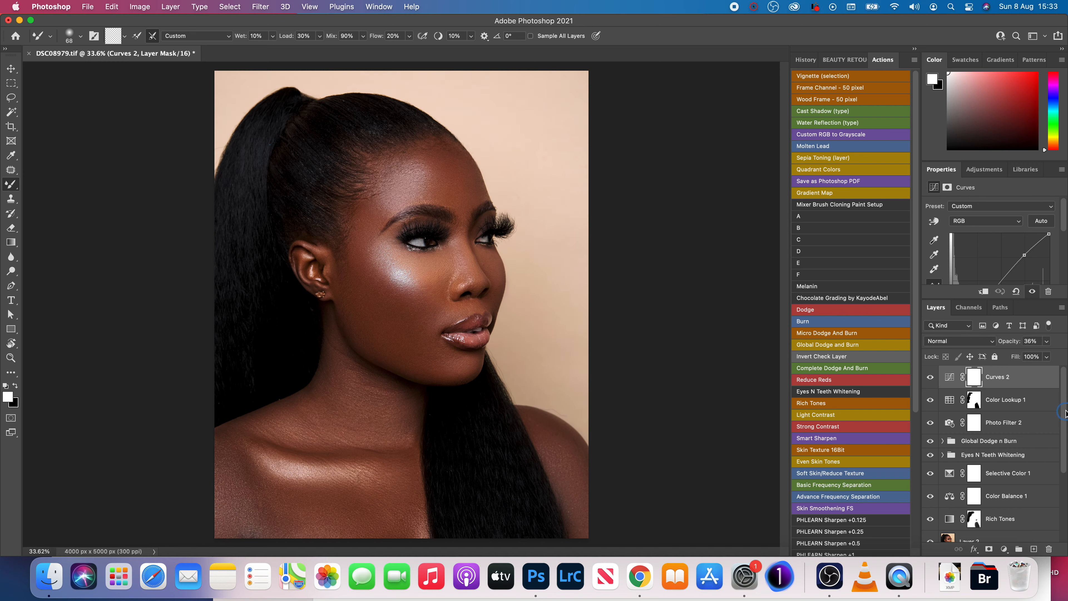
Show only the Background layer to compare before and after, and restore the visibility of all layers
drag(1065, 415, 1063, 537)
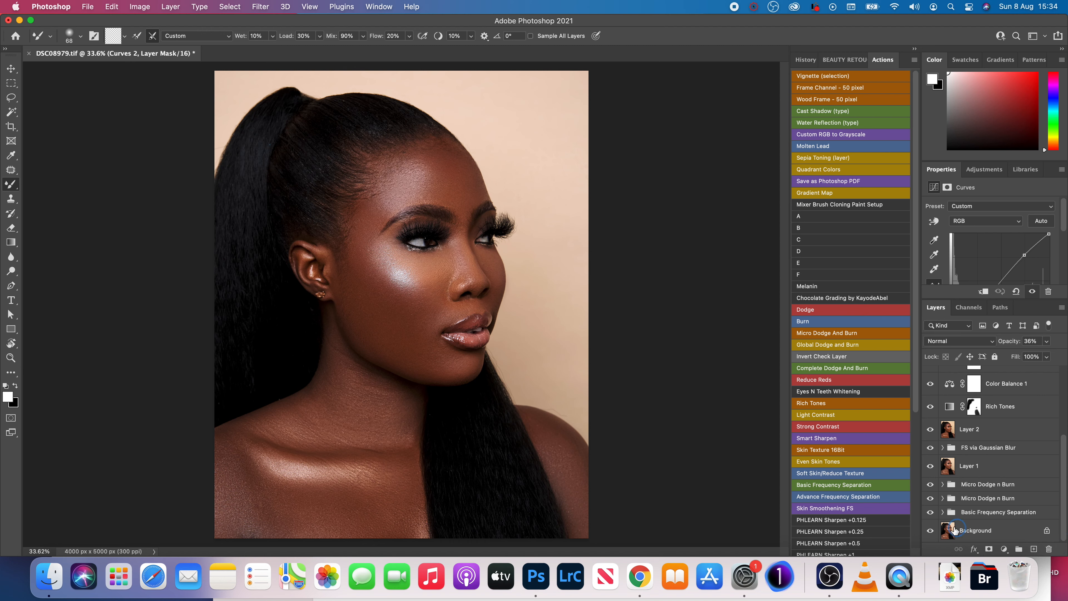
alt+click(930, 530)
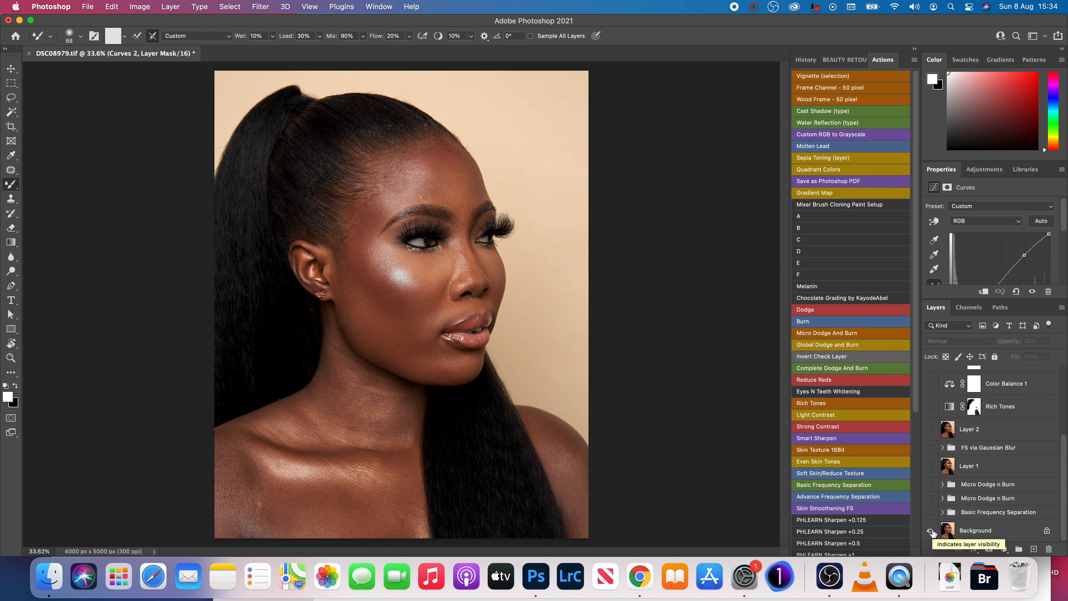
alt+click(931, 531)
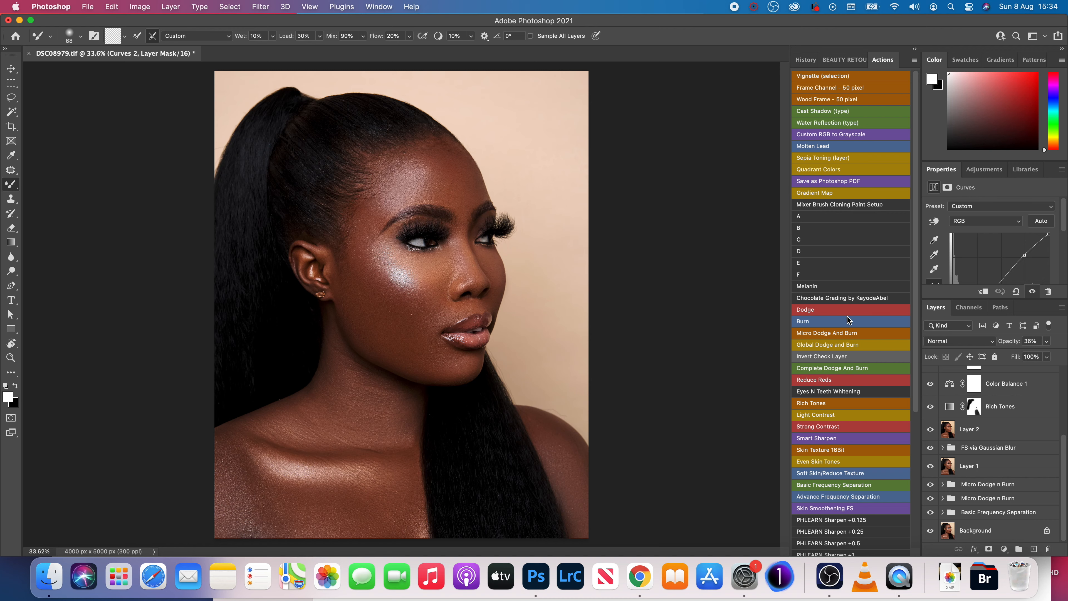
mouse_move(1065, 486)
mouse_down()
mouse_move(1066, 405)
mouse_move(1065, 501)
mouse_up()
click(979, 514)
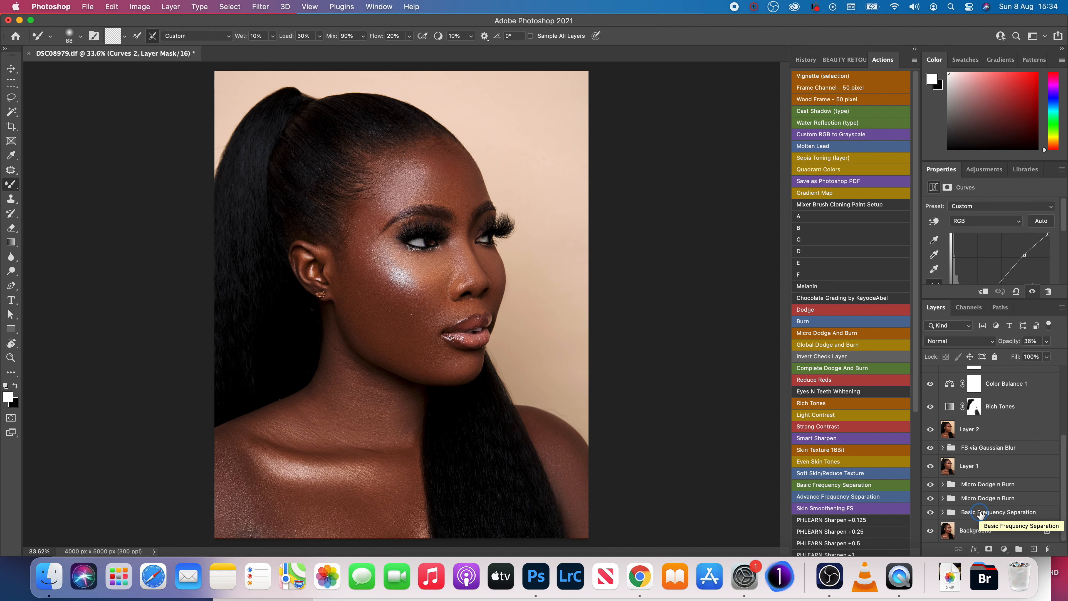
click(996, 516)
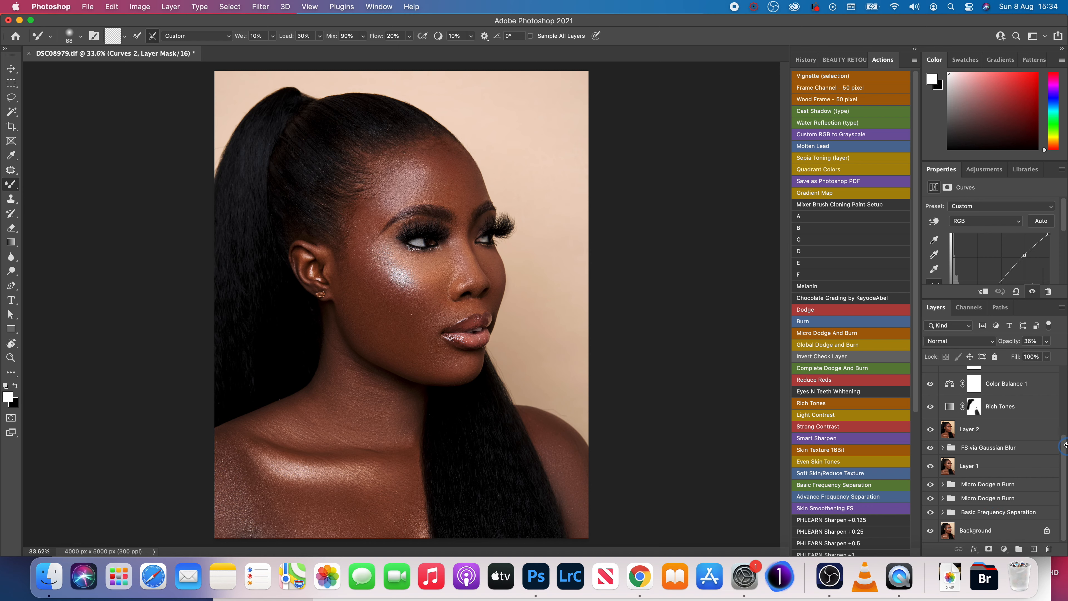
mouse_move(1063, 456)
mouse_down()
mouse_move(1064, 363)
mouse_move(1065, 463)
mouse_up()
mouse_move(1064, 493)
mouse_down()
mouse_move(1067, 407)
mouse_move(1067, 502)
mouse_up()
mouse_move(1065, 498)
mouse_down()
mouse_move(1066, 472)
mouse_move(1066, 514)
mouse_up()
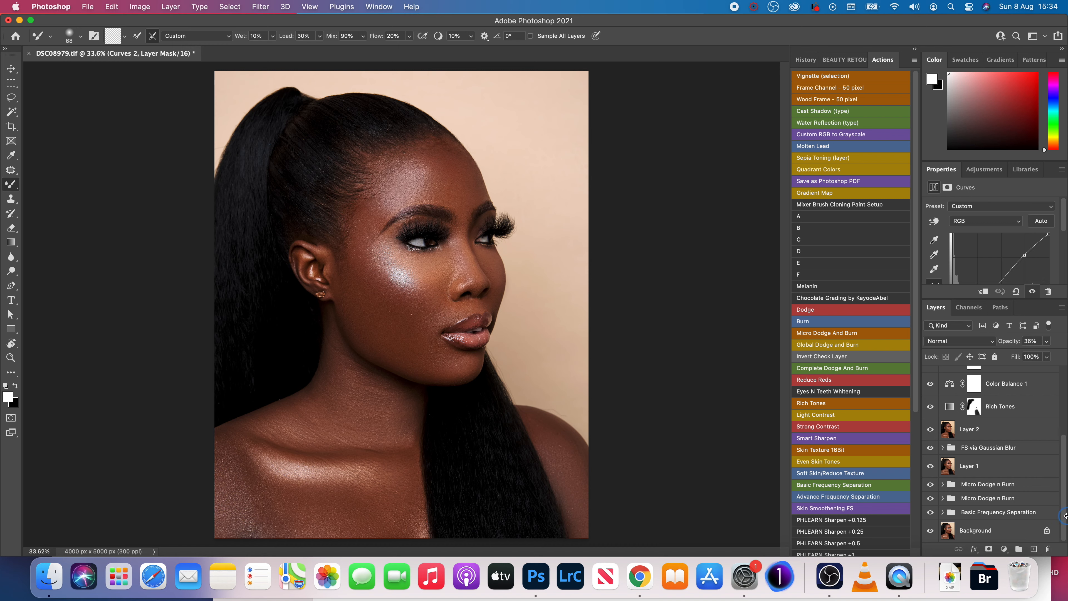